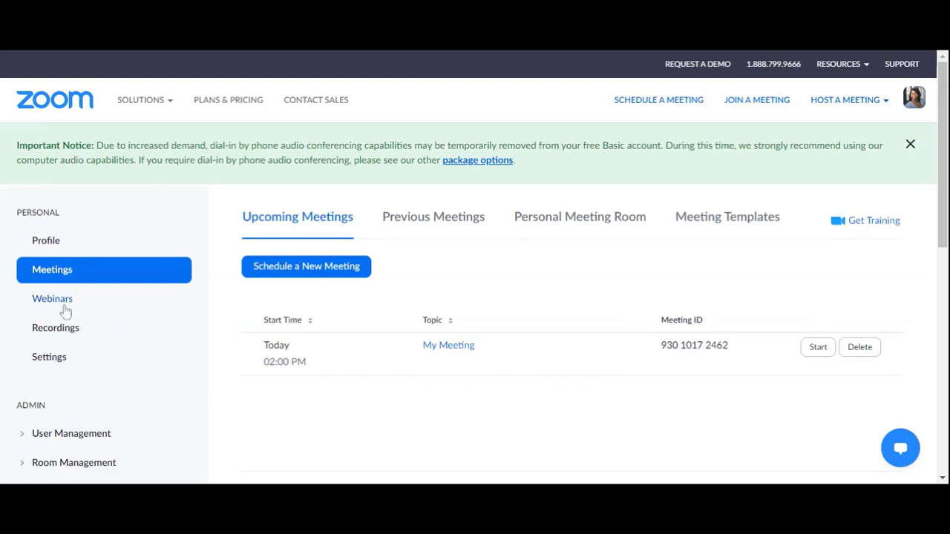
Check that the Breakout room toggle is on under In Meeting (Advanced) settings
{"action": "left_click", "coordinate": [49, 358]}
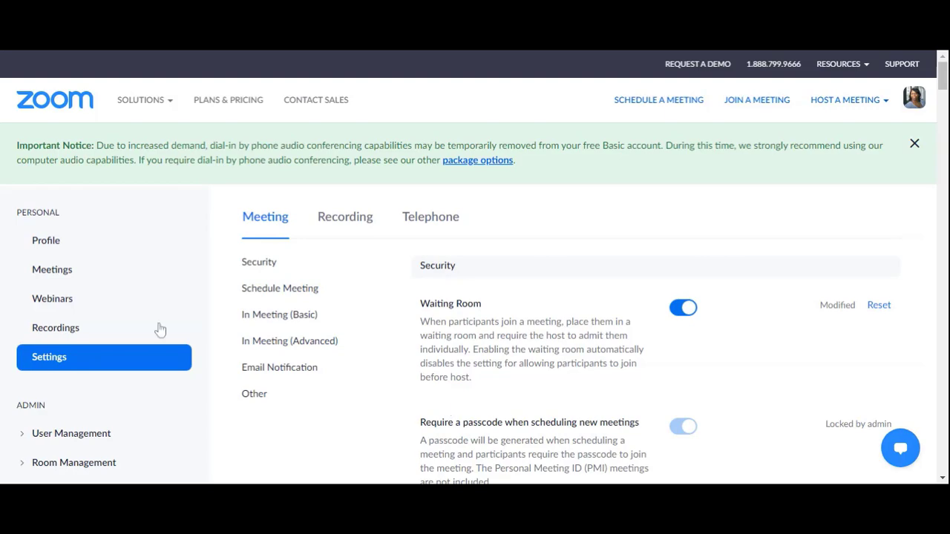
{"action": "left_click", "coordinate": [308, 343]}
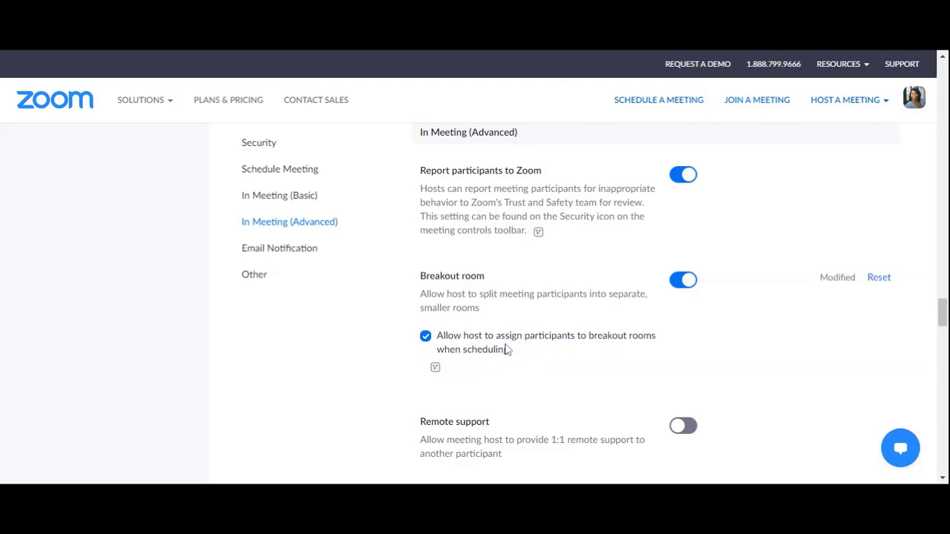
{"action": "scroll", "coordinate": [508, 349], "scroll_direction": "up", "scroll_amount": 15}
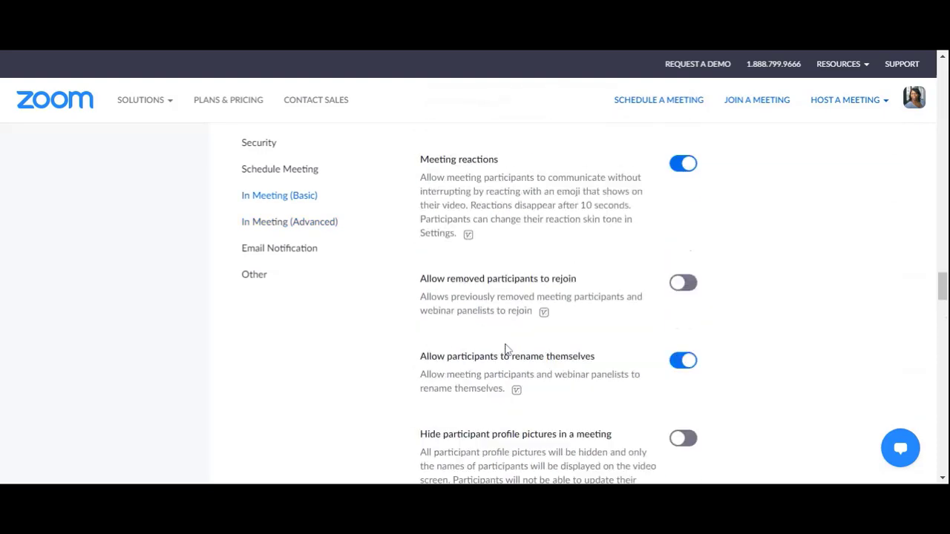
{"action": "scroll", "coordinate": [508, 349], "scroll_direction": "up", "scroll_amount": 15}
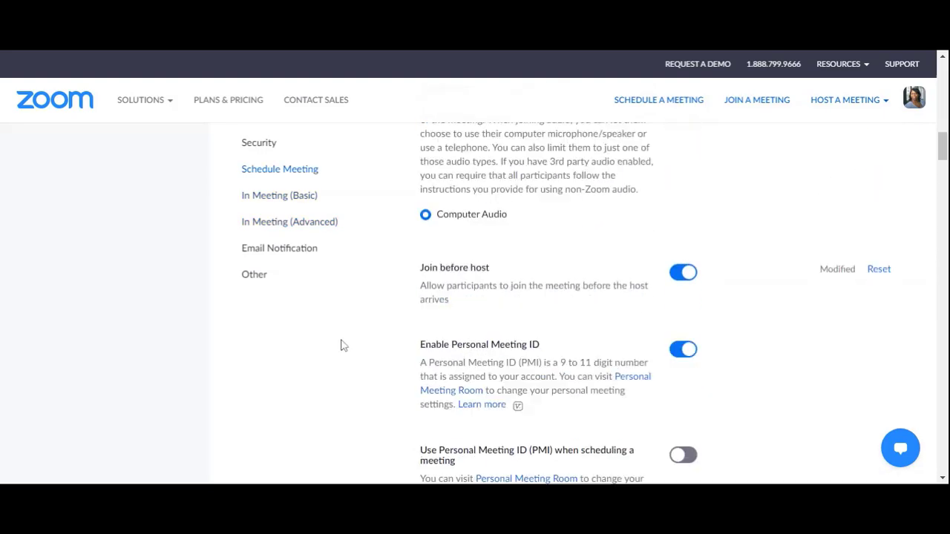
{"action": "scroll", "coordinate": [341, 345], "scroll_direction": "up", "scroll_amount": 2}
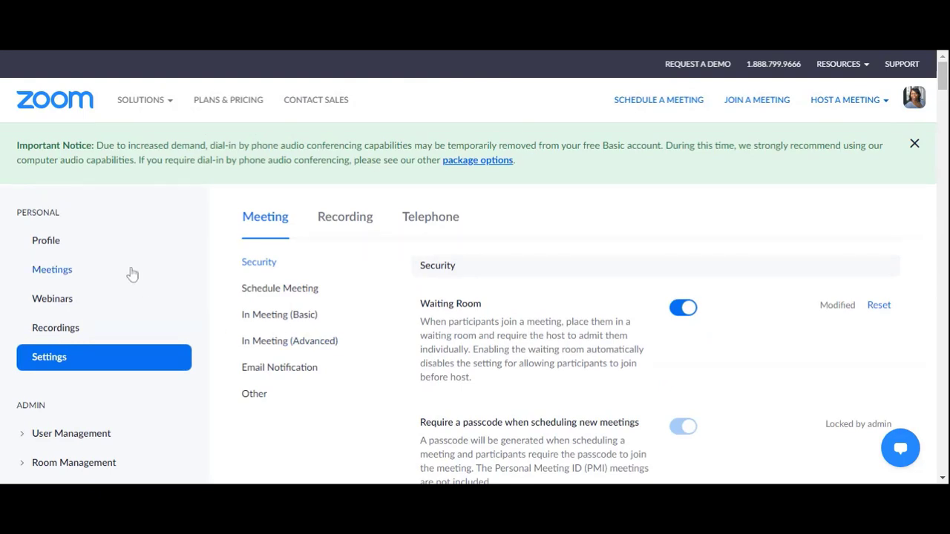
Start a new meeting from Meetings and tick Breakout Room pre-assign in Meeting Options
{"action": "left_click", "coordinate": [41, 273]}
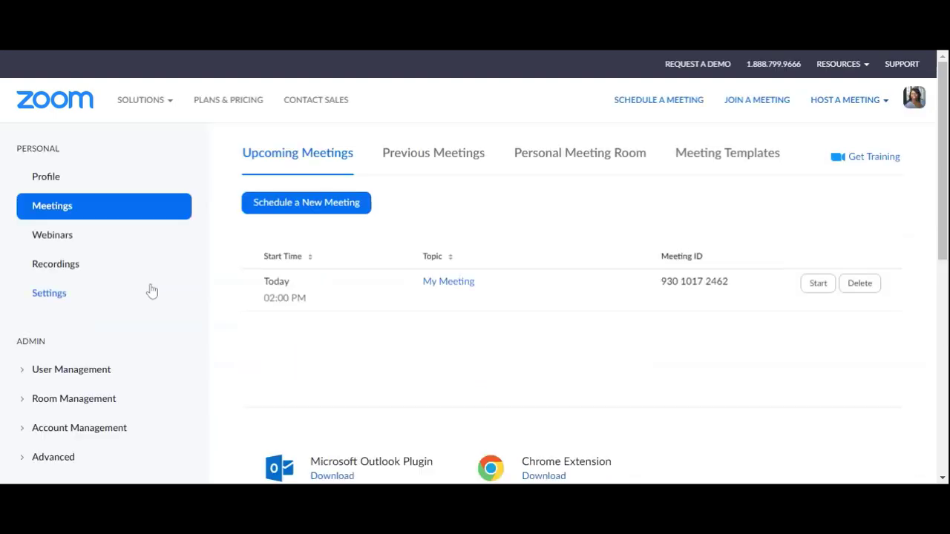
{"action": "left_click", "coordinate": [334, 269]}
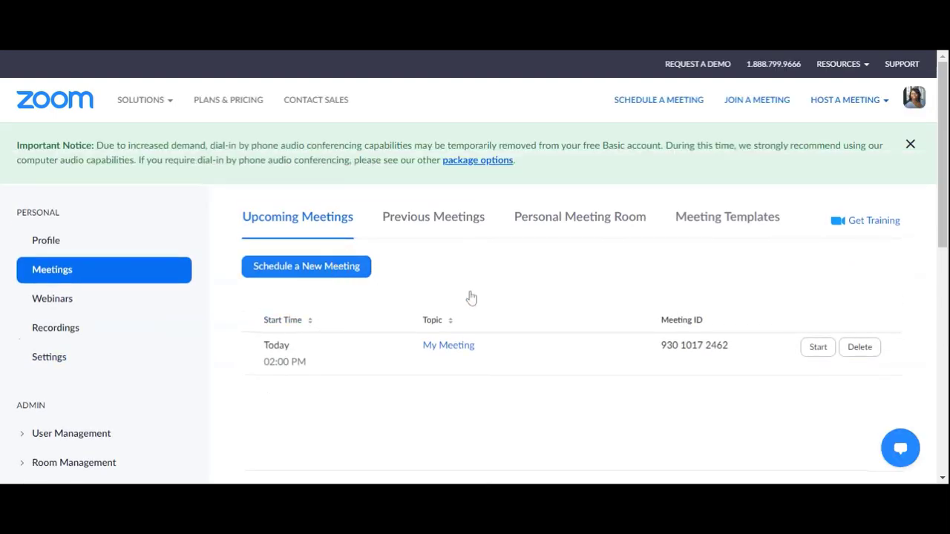
{"action": "scroll", "coordinate": [509, 360], "scroll_direction": "down", "scroll_amount": 6}
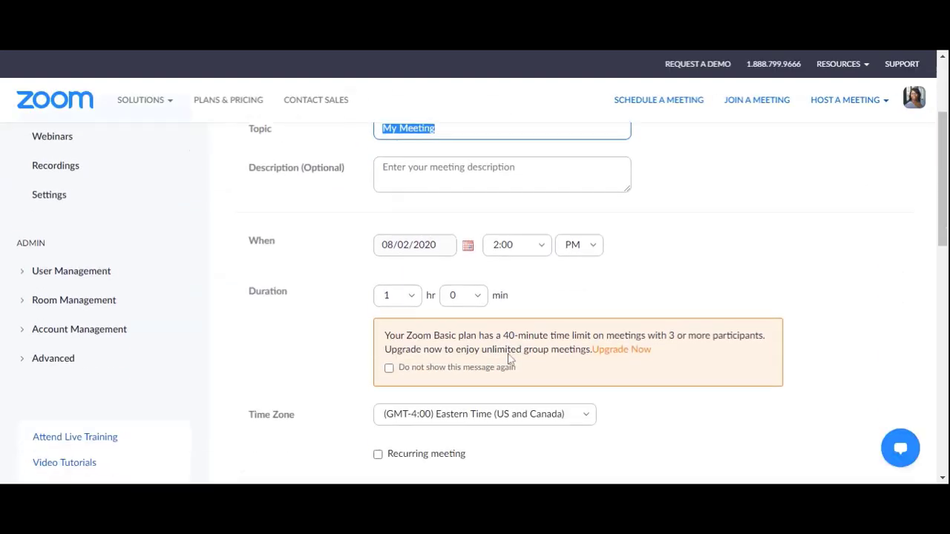
{"action": "scroll", "coordinate": [509, 359], "scroll_direction": "down", "scroll_amount": 2}
{"action": "scroll", "coordinate": [509, 360], "scroll_direction": "up", "scroll_amount": 4}
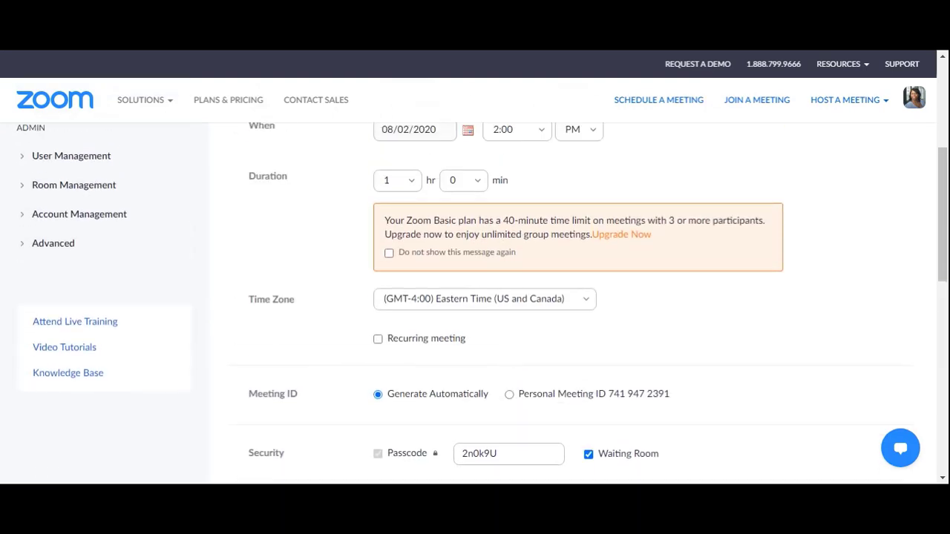
{"action": "scroll", "coordinate": [584, 335], "scroll_direction": "down", "scroll_amount": 6}
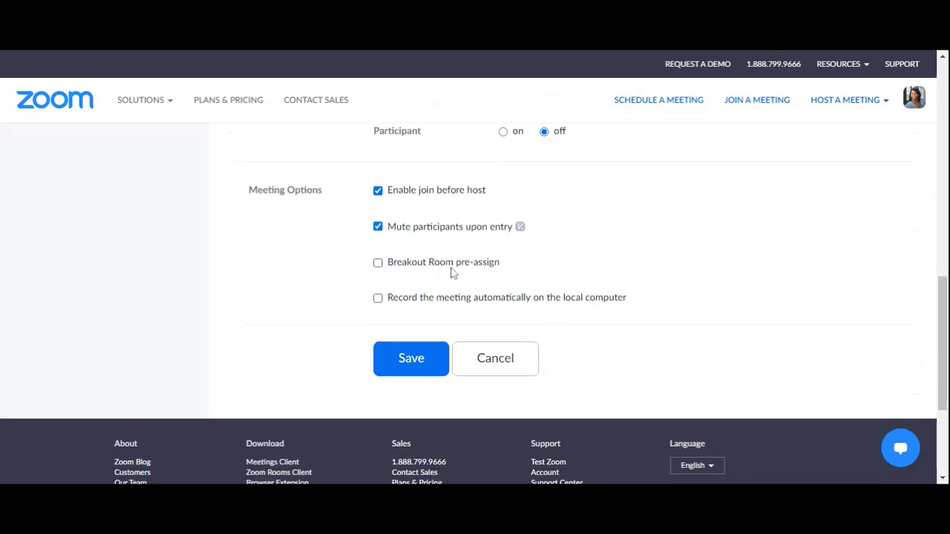
{"action": "left_click", "coordinate": [379, 265]}
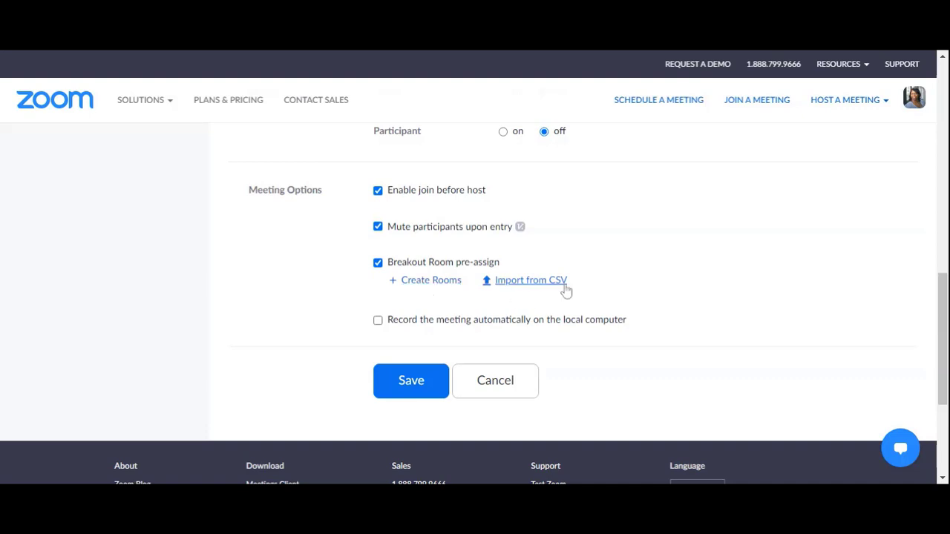
Create Breakout Room 1 and enter a participant's email address for it
{"action": "left_click", "coordinate": [433, 283]}
{"action": "scroll", "coordinate": [434, 288], "scroll_direction": "down", "scroll_amount": 2}
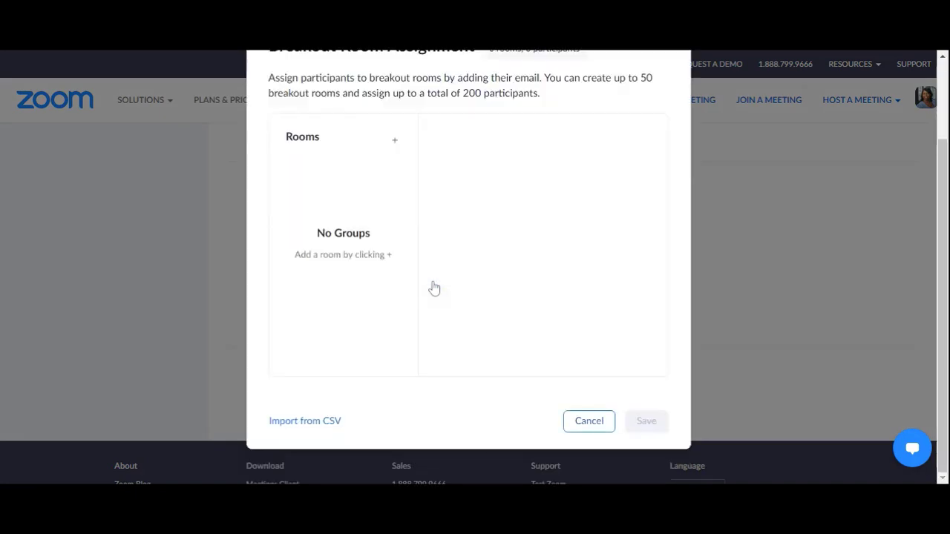
{"action": "left_click", "coordinate": [395, 141]}
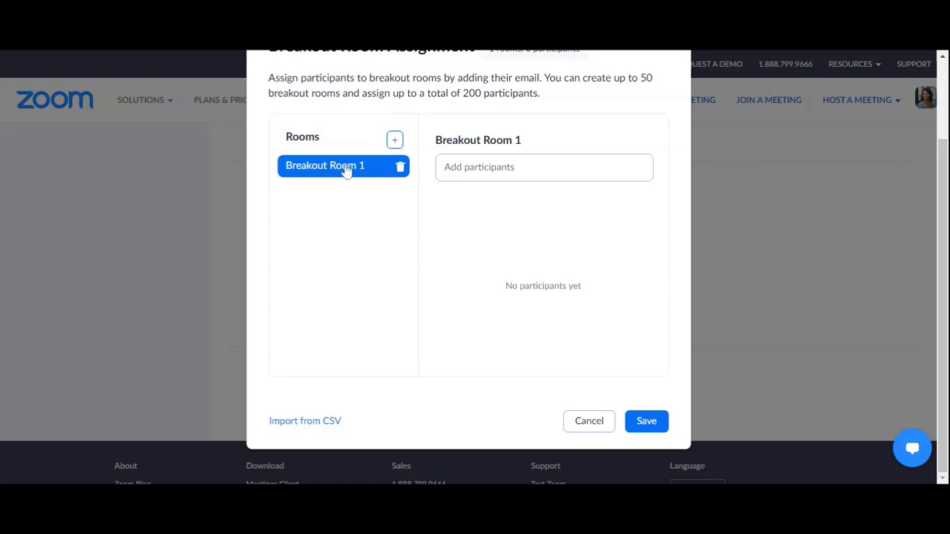
{"action": "left_click", "coordinate": [475, 170]}
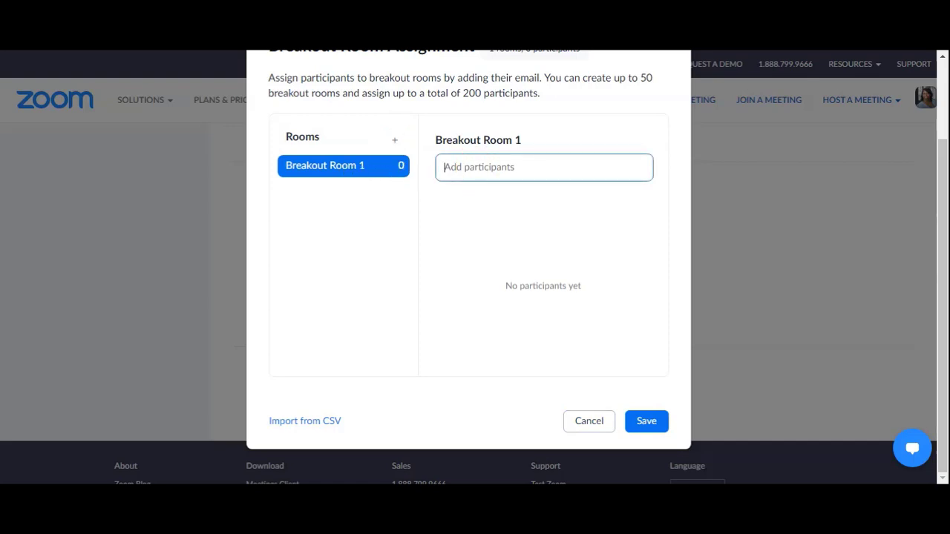
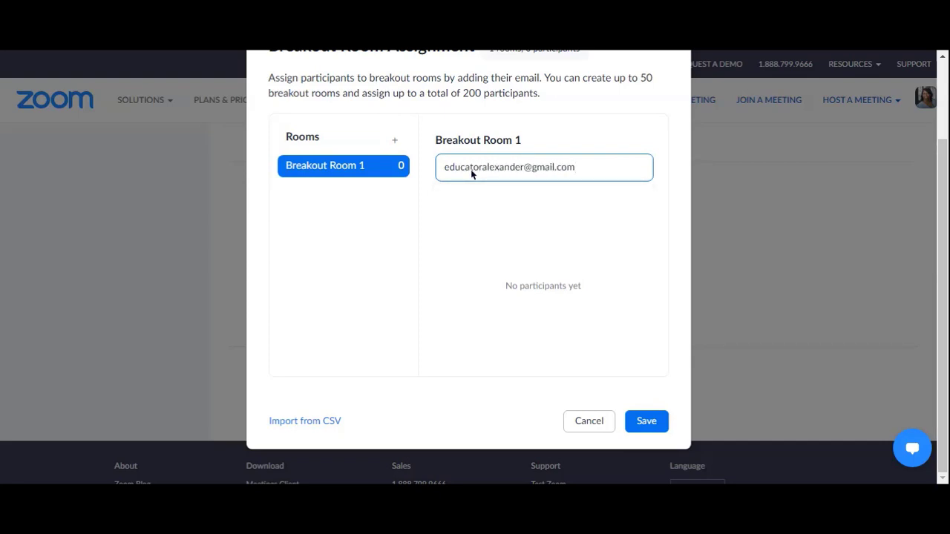
Reopen the room assignments and confirm the participant's email into Breakout Room 1
{"action": "left_click", "coordinate": [649, 423]}
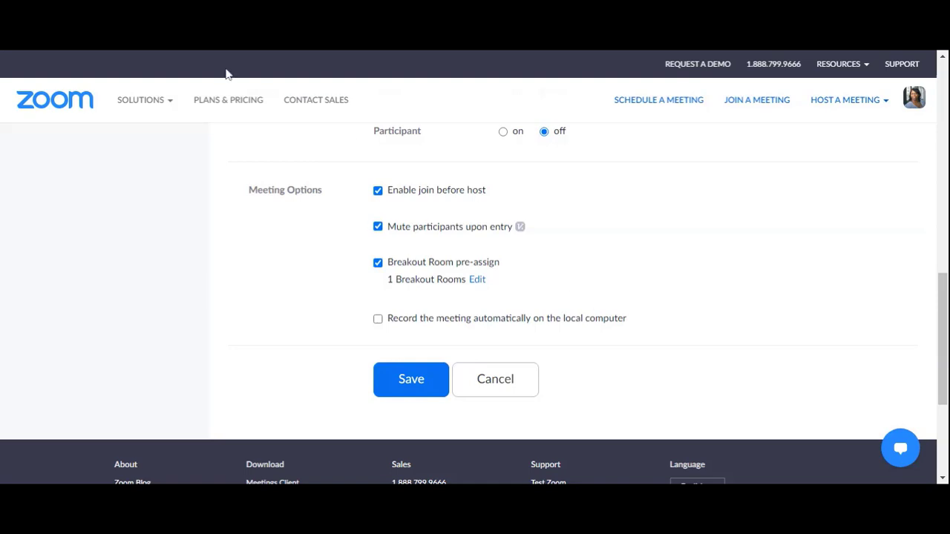
{"action": "left_click", "coordinate": [479, 279]}
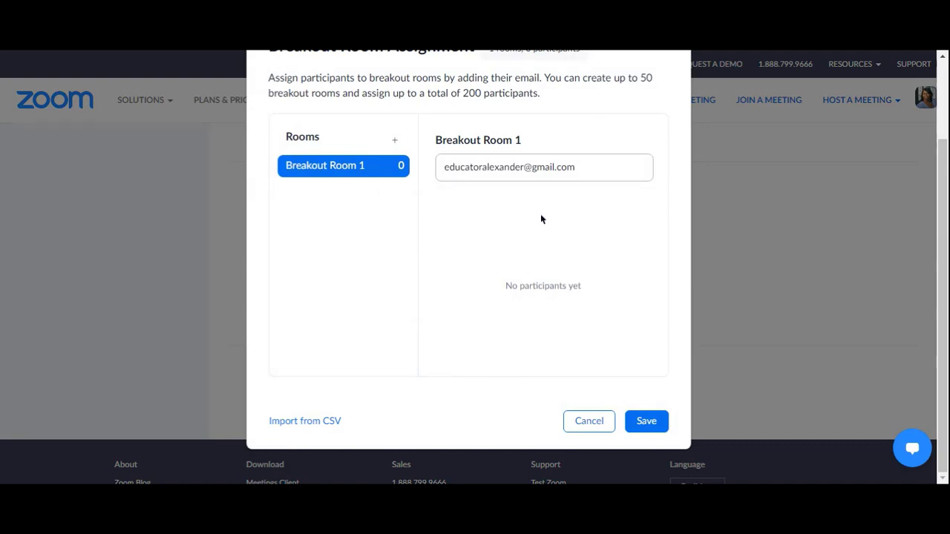
{"action": "left_click", "coordinate": [542, 167]}
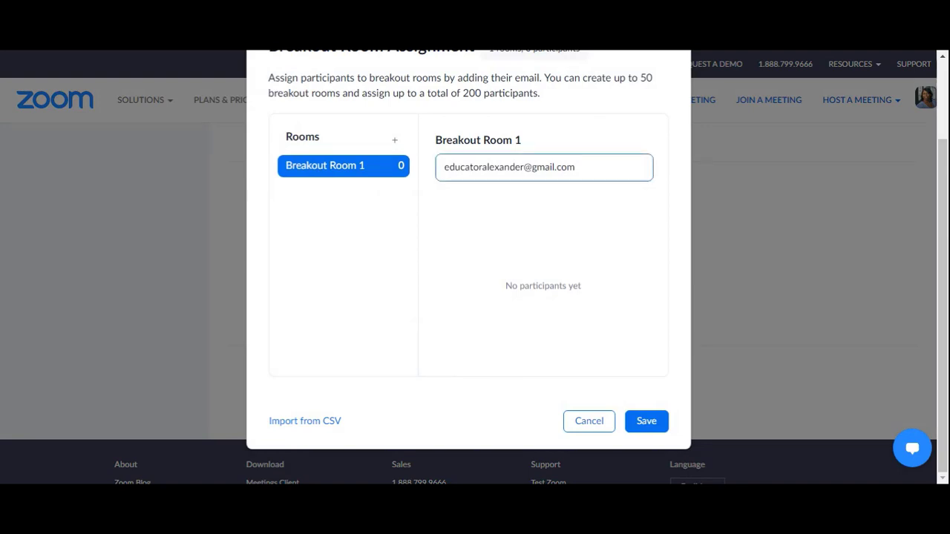
{"action": "left_click", "coordinate": [586, 167]}
{"action": "key", "text": "Return"}
{"action": "mouse_move", "coordinate": [456, 213]}
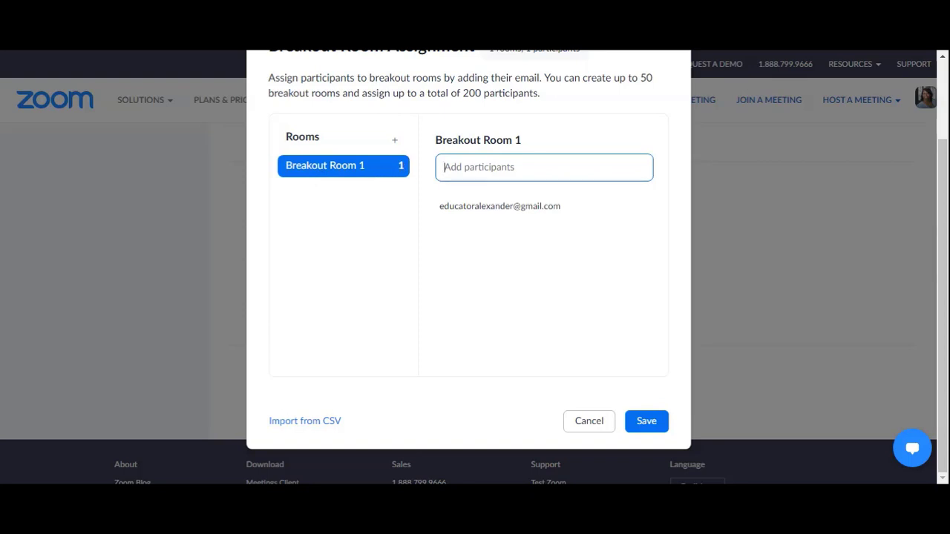
Add a second breakout room and rename Breakout Room 1 to 'Science Lab 1'
{"action": "left_click", "coordinate": [395, 139]}
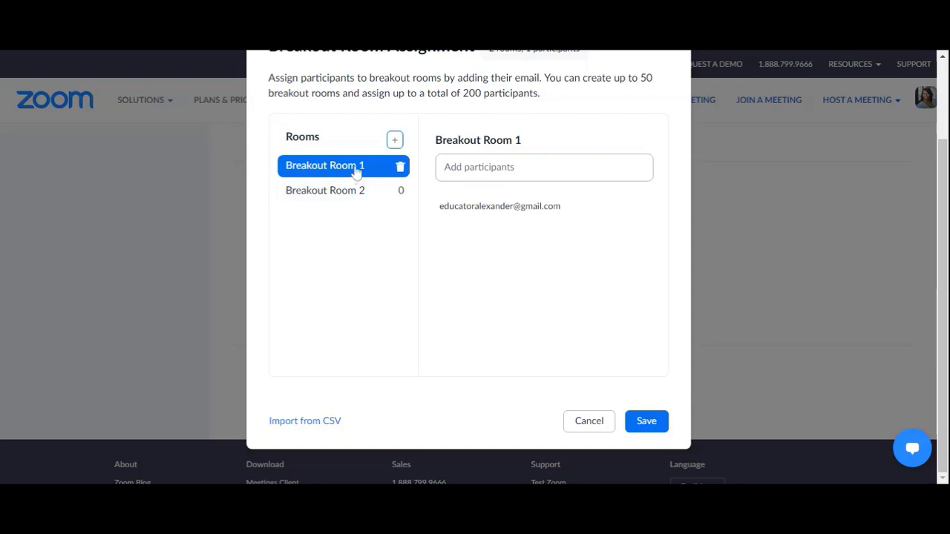
{"action": "mouse_move", "coordinate": [466, 148]}
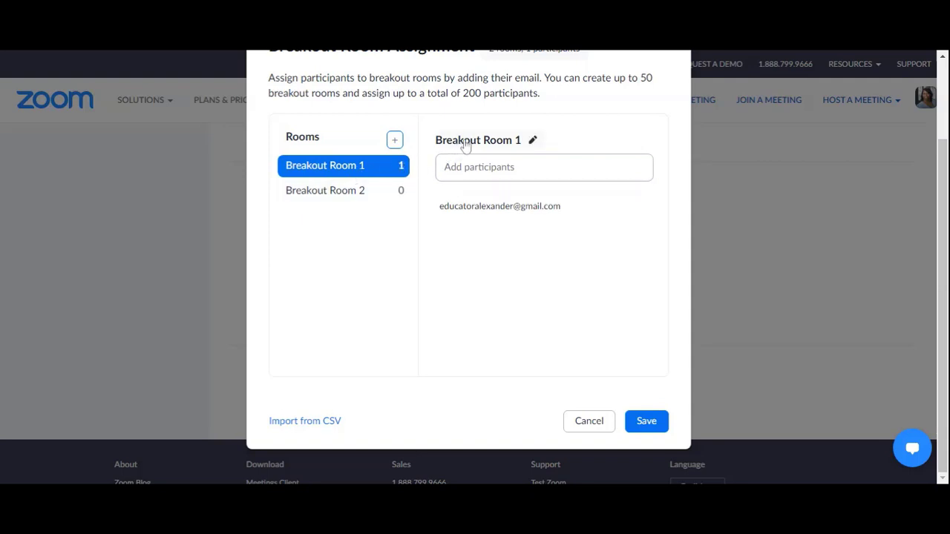
{"action": "left_click", "coordinate": [532, 140]}
{"action": "left_click_drag", "start_coordinate": [520, 139], "coordinate": [430, 140]}
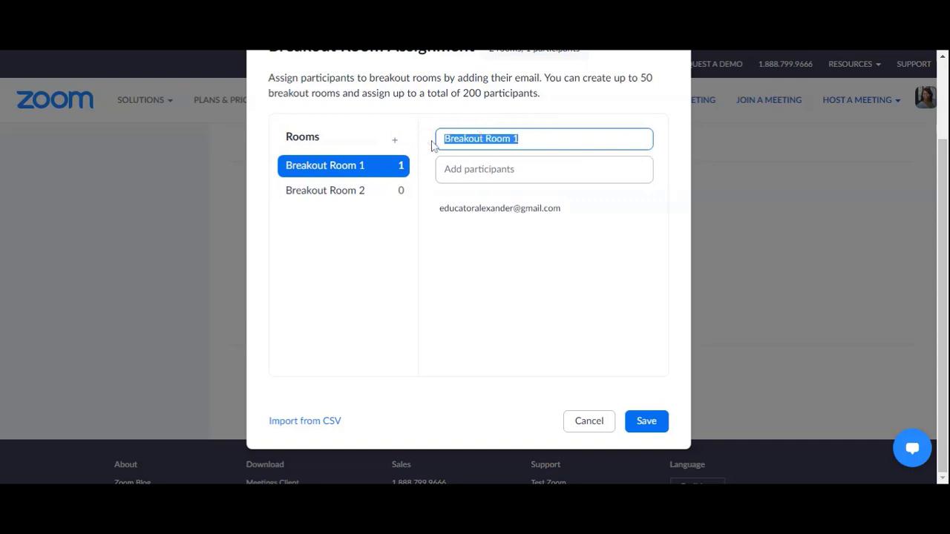
{"action": "type", "text": "Science"}
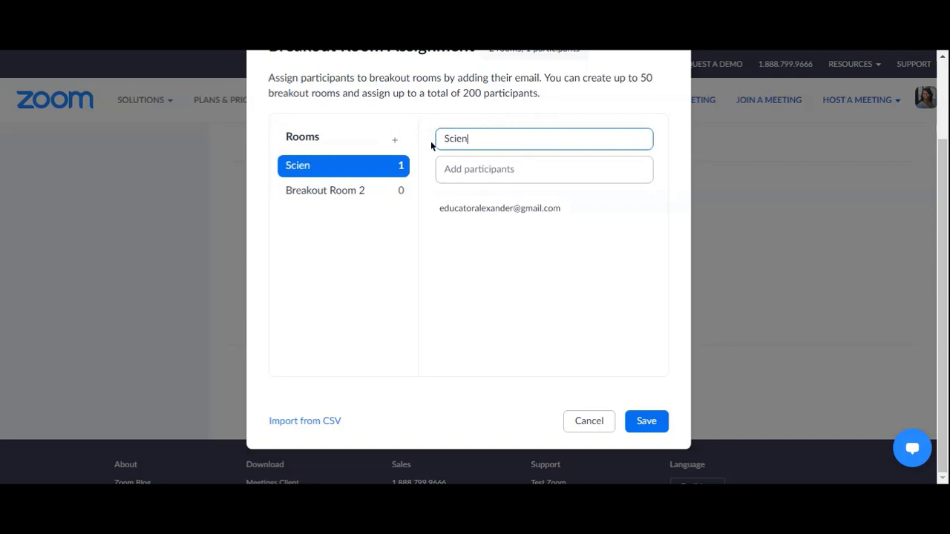
{"action": "type", "text": " Lab 1"}
{"action": "key", "text": "Return"}
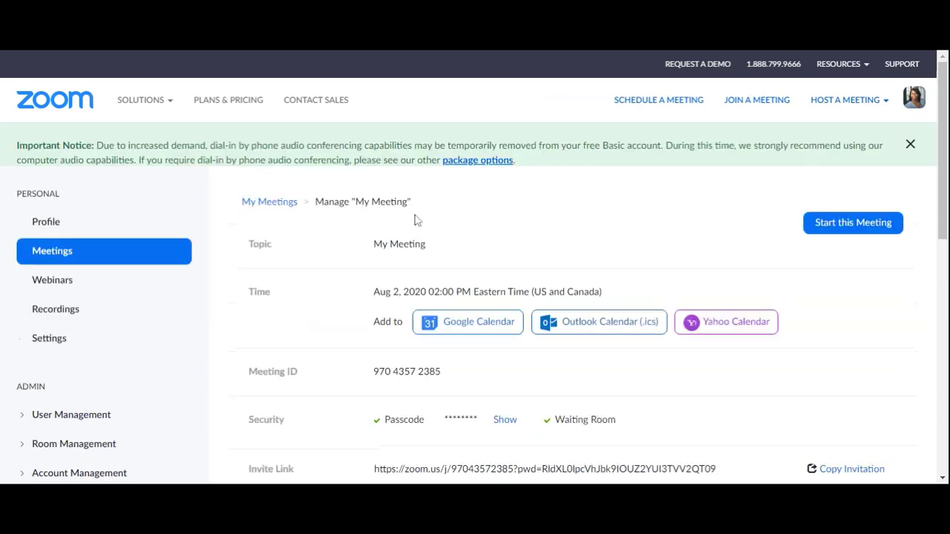
{"action": "scroll", "coordinate": [632, 313], "scroll_direction": "down", "scroll_amount": 4}
{"action": "scroll", "coordinate": [632, 315], "scroll_direction": "down", "scroll_amount": 3}
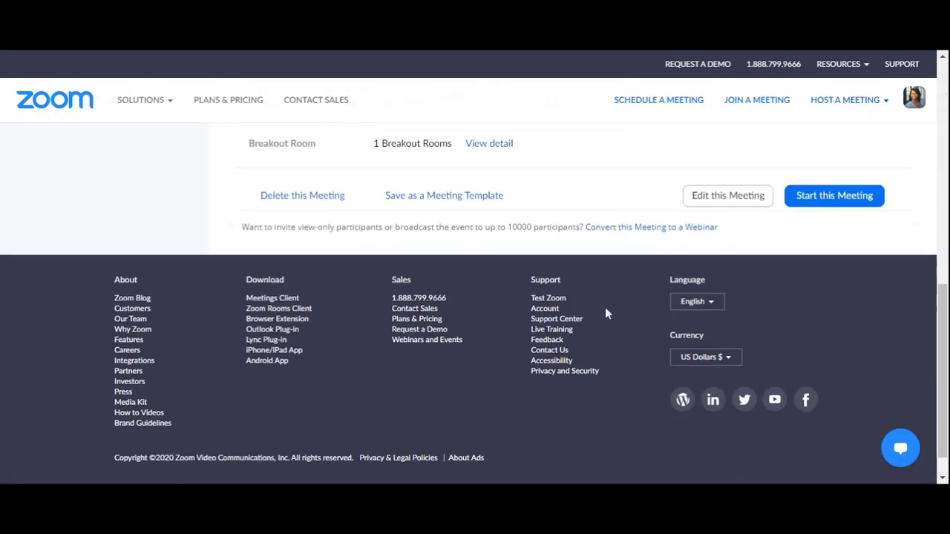
{"action": "scroll", "coordinate": [605, 314], "scroll_direction": "up", "scroll_amount": 2}
{"action": "left_click", "coordinate": [483, 282]}
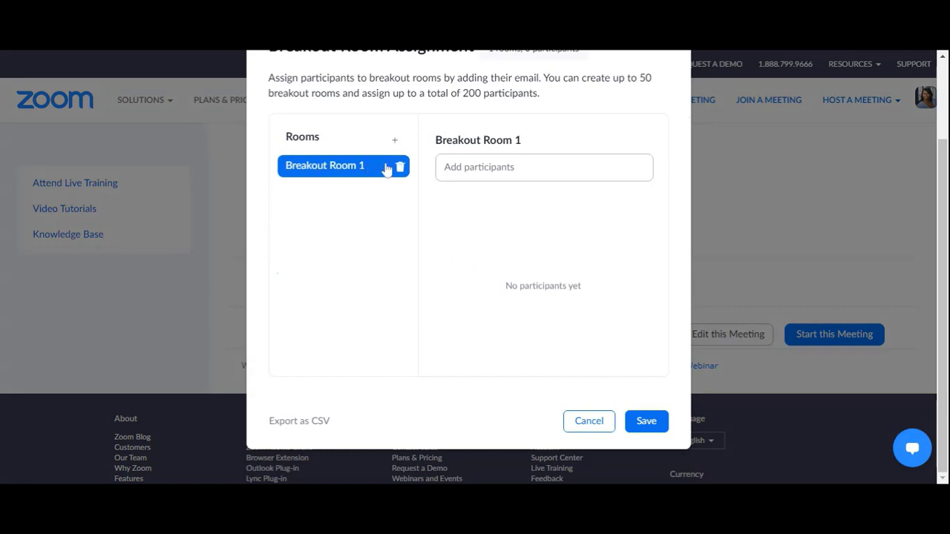
{"action": "left_click", "coordinate": [494, 168]}
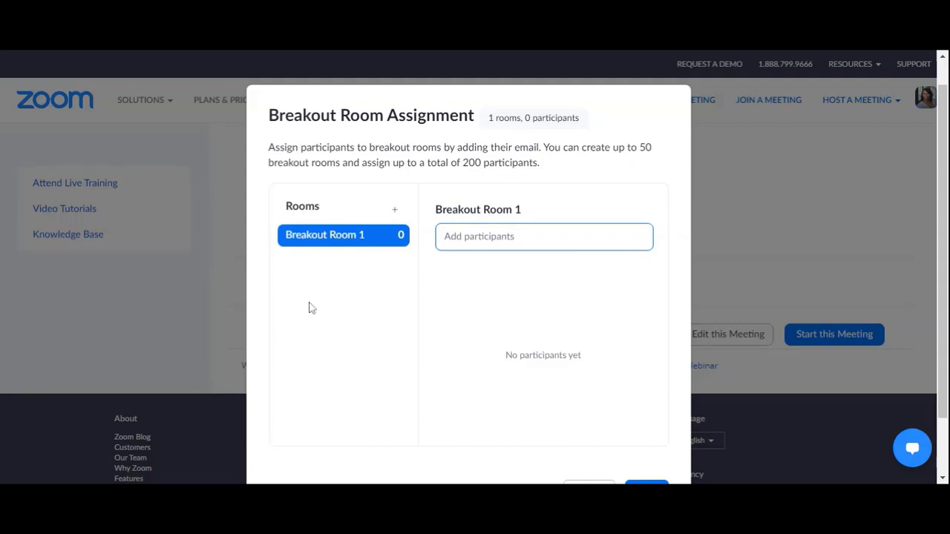
{"action": "scroll", "coordinate": [559, 334], "scroll_direction": "down", "scroll_amount": 1}
{"action": "left_click", "coordinate": [589, 420]}
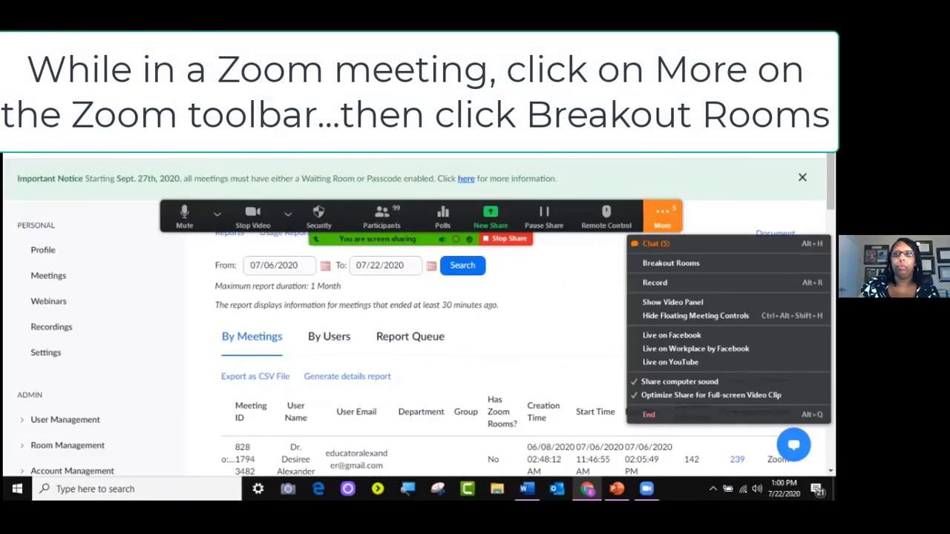
{"action": "key", "text": "Down"}
Open Create Breakout Rooms and keep participant assignment set to Automatically
{"action": "key", "text": "Return"}
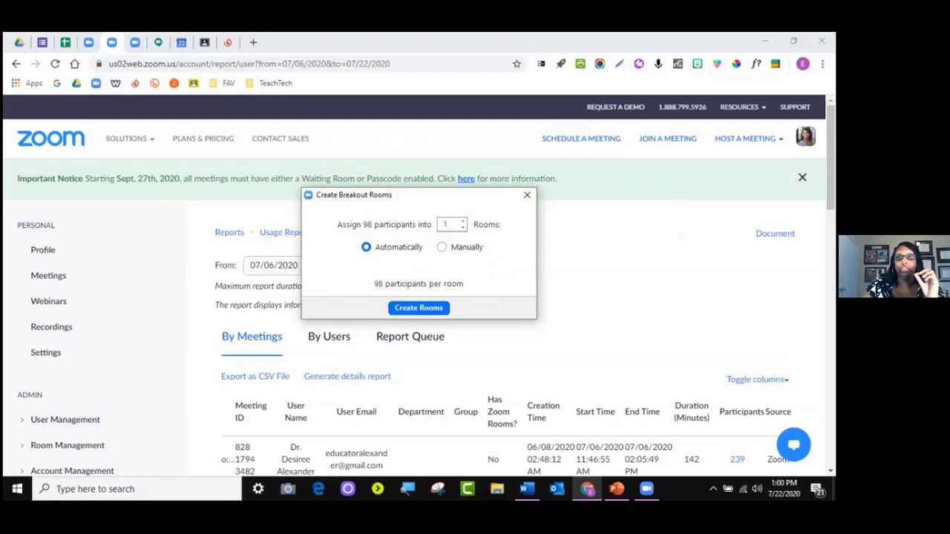
{"action": "left_click", "coordinate": [442, 247]}
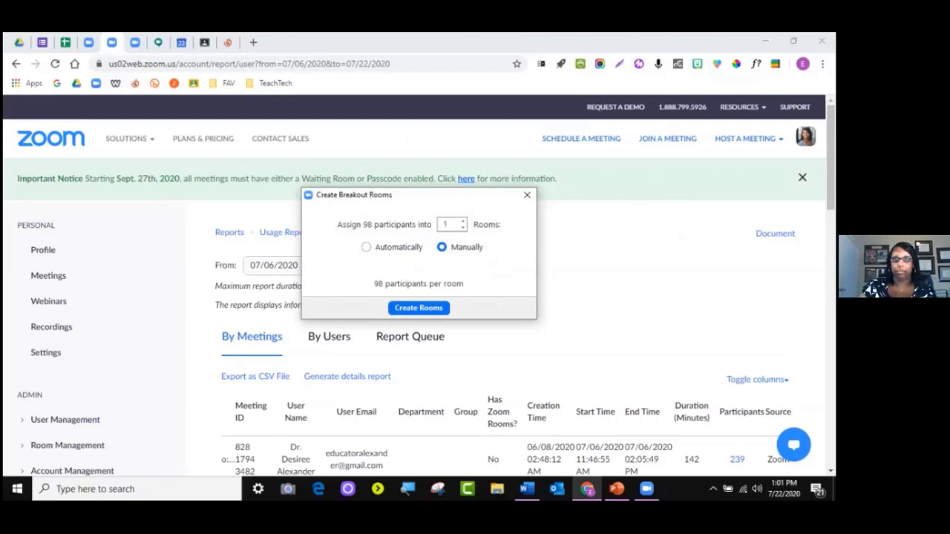
{"action": "left_click", "coordinate": [366, 247]}
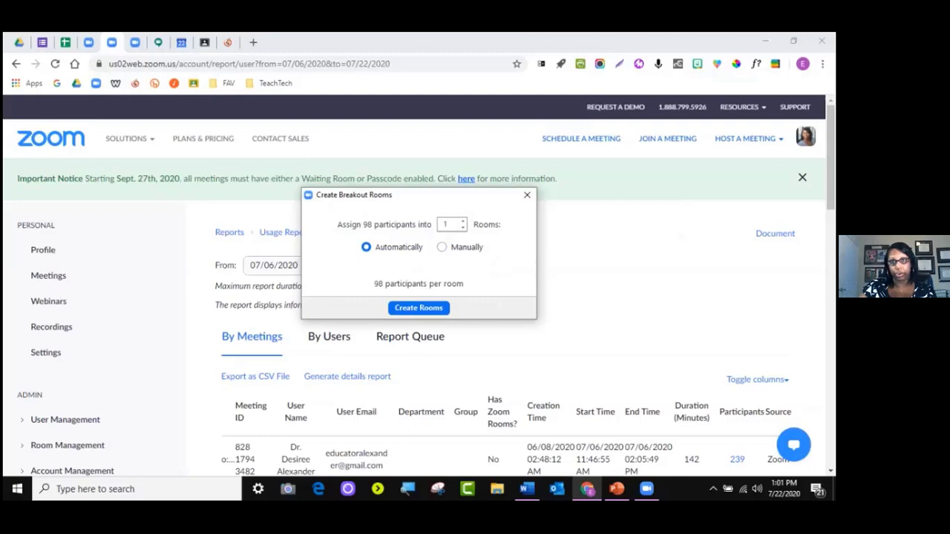
Adjust the Rooms count until it reads 5, giving 19-20 participants per room
{"action": "left_click", "coordinate": [463, 220]}
{"action": "left_click", "coordinate": [462, 220]}
{"action": "left_click", "coordinate": [462, 221]}
{"action": "left_click", "coordinate": [463, 221]}
{"action": "left_click", "coordinate": [462, 221]}
{"action": "left_click", "coordinate": [463, 221]}
{"action": "left_click", "coordinate": [462, 220]}
{"action": "left_click", "coordinate": [463, 221]}
{"action": "left_click", "coordinate": [463, 221]}
{"action": "left_click", "coordinate": [462, 220]}
{"action": "left_click", "coordinate": [462, 220]}
{"action": "left_click", "coordinate": [462, 220]}
{"action": "left_click", "coordinate": [463, 221]}
{"action": "left_click", "coordinate": [462, 221]}
{"action": "left_click", "coordinate": [462, 220]}
{"action": "left_click", "coordinate": [463, 220]}
{"action": "left_click", "coordinate": [462, 220]}
{"action": "left_click", "coordinate": [462, 221]}
{"action": "left_click", "coordinate": [462, 220]}
{"action": "left_click", "coordinate": [463, 220]}
{"action": "left_click", "coordinate": [462, 220]}
{"action": "left_click", "coordinate": [462, 220]}
{"action": "left_click", "coordinate": [462, 220]}
{"action": "left_click", "coordinate": [462, 221]}
{"action": "left_click", "coordinate": [462, 220]}
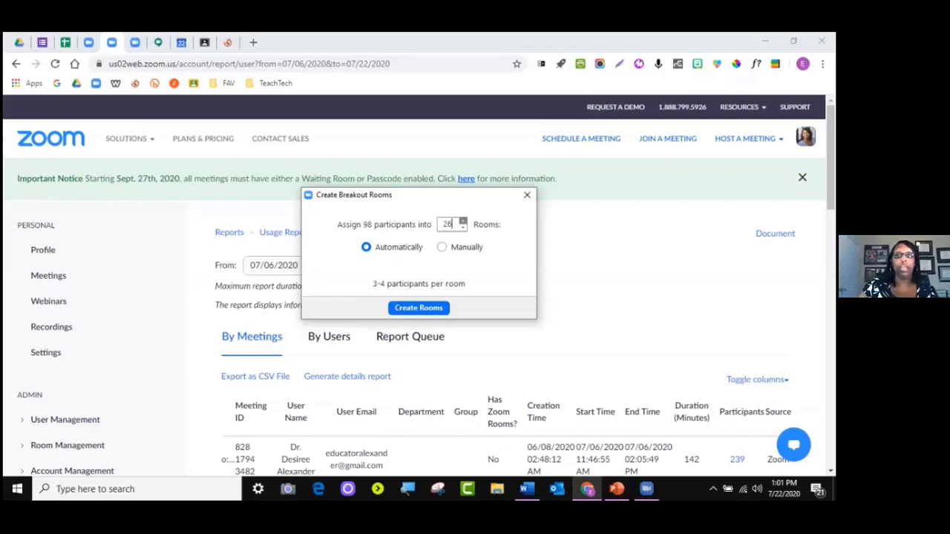
{"action": "key", "text": "Down"}
{"action": "key", "text": "Down"}
{"action": "key", "text": "Down"}
{"action": "key", "text": "Down"}
{"action": "key", "text": "Down"}
{"action": "key", "text": "Down"}
{"action": "key", "text": "Down"}
{"action": "key", "text": "Down"}
{"action": "key", "text": "Down"}
{"action": "key", "text": "Down"}
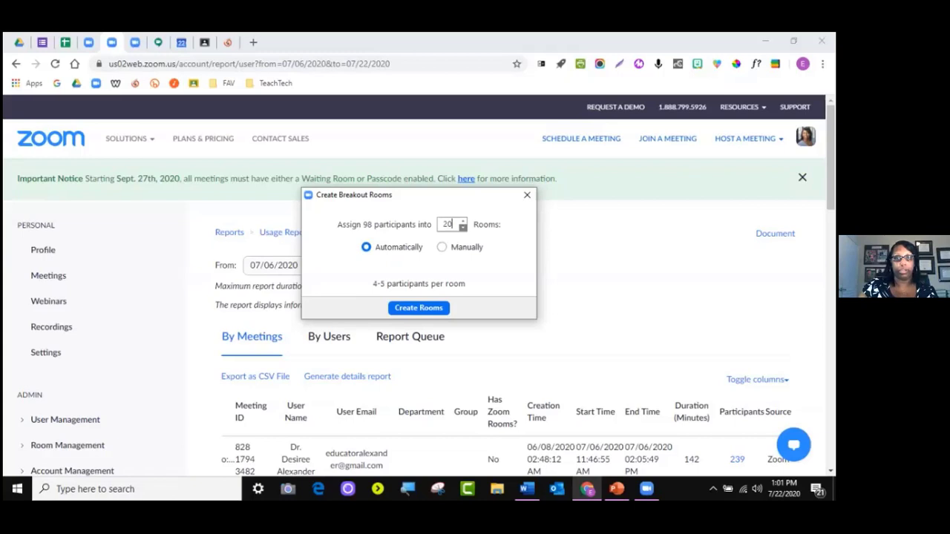
{"action": "key", "text": "Down"}
{"action": "key", "text": "Down"}
{"action": "key", "text": "Down"}
{"action": "key", "text": "Down"}
{"action": "key", "text": "Down"}
{"action": "key", "text": "Down"}
{"action": "key", "text": "Down"}
{"action": "key", "text": "Down"}
{"action": "key", "text": "Down"}
{"action": "key", "text": "Down"}
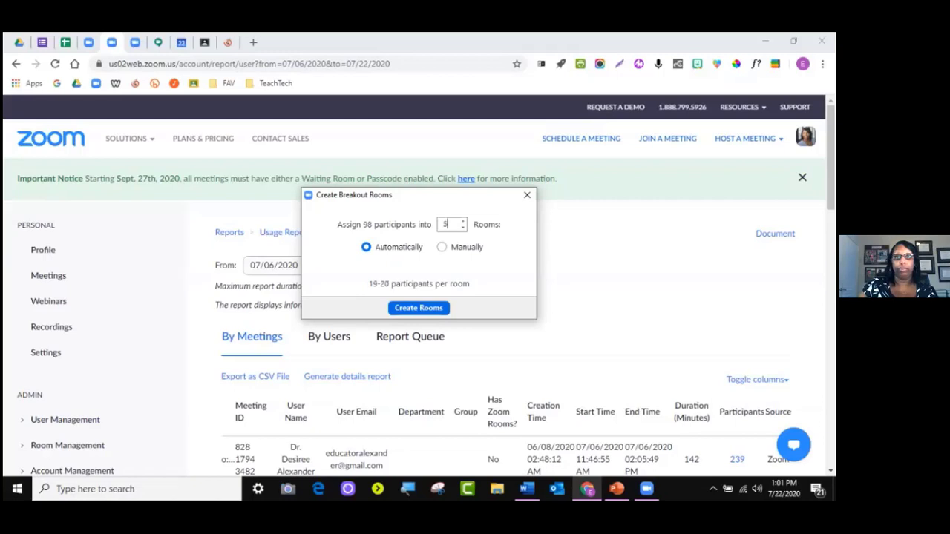
Create the five rooms, review their participant lists, and bring up the Recreate settings
{"action": "key", "text": "Return"}
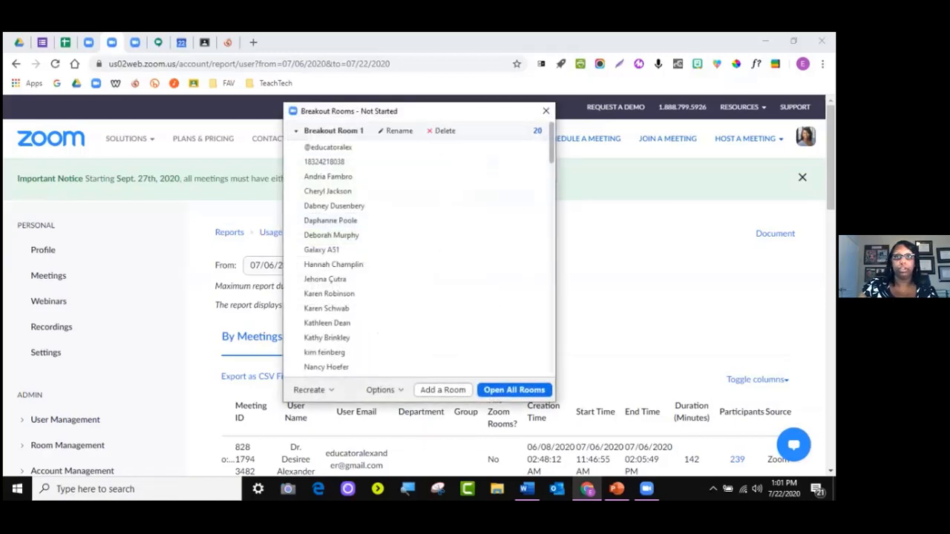
{"action": "scroll", "coordinate": [419, 245], "scroll_direction": "down", "scroll_amount": 12}
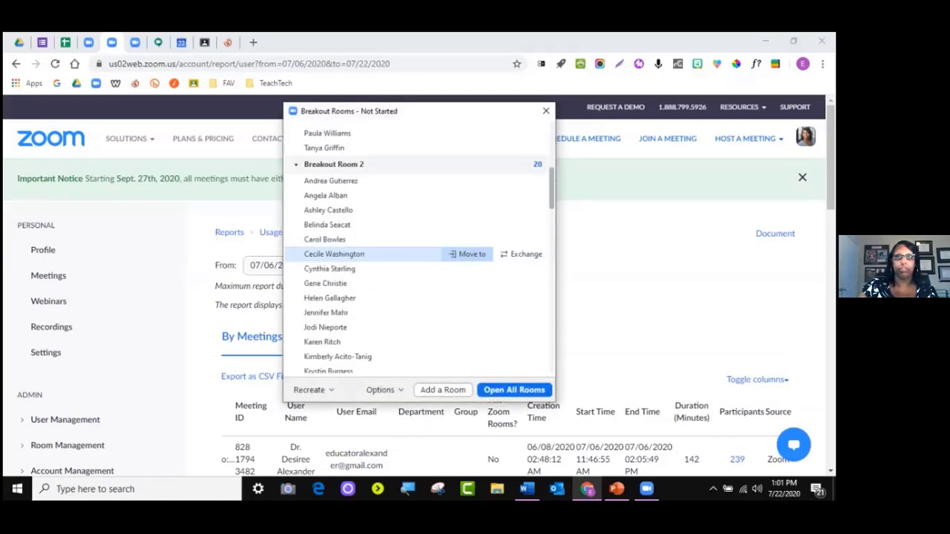
{"action": "scroll", "coordinate": [371, 252], "scroll_direction": "down", "scroll_amount": 15}
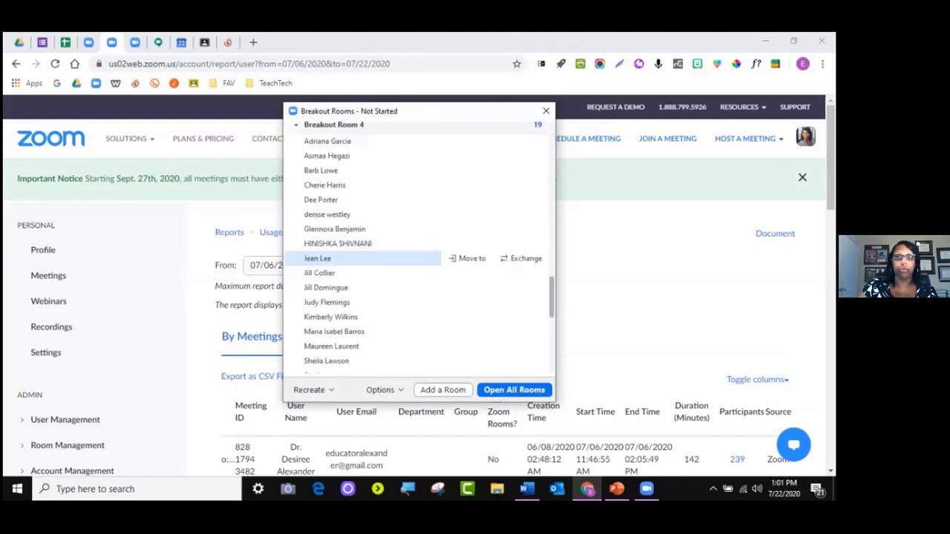
{"action": "scroll", "coordinate": [371, 260], "scroll_direction": "down", "scroll_amount": 4}
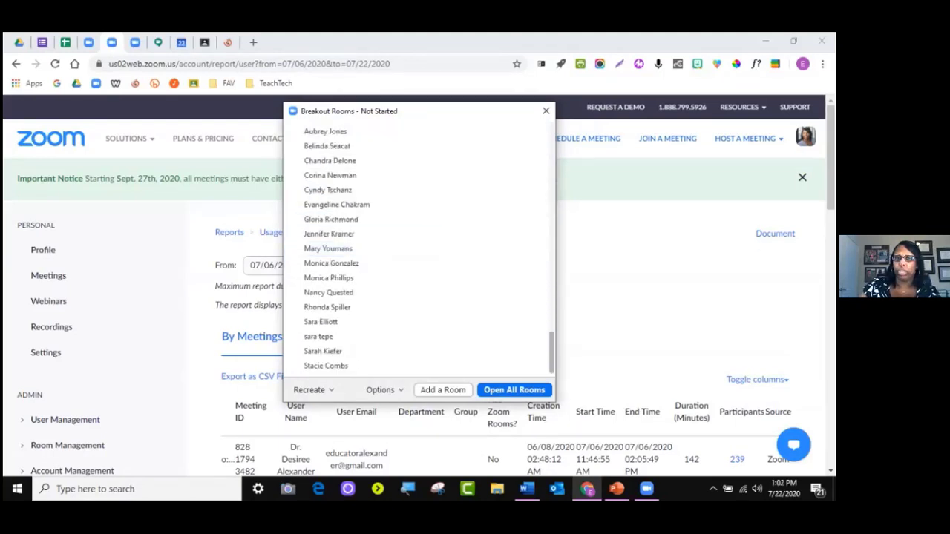
{"action": "scroll", "coordinate": [371, 289], "scroll_direction": "up", "scroll_amount": 3}
{"action": "scroll", "coordinate": [371, 290], "scroll_direction": "up", "scroll_amount": 2}
{"action": "scroll", "coordinate": [371, 290], "scroll_direction": "down", "scroll_amount": 4}
{"action": "scroll", "coordinate": [371, 289], "scroll_direction": "up", "scroll_amount": 2}
{"action": "scroll", "coordinate": [371, 286], "scroll_direction": "down", "scroll_amount": 2}
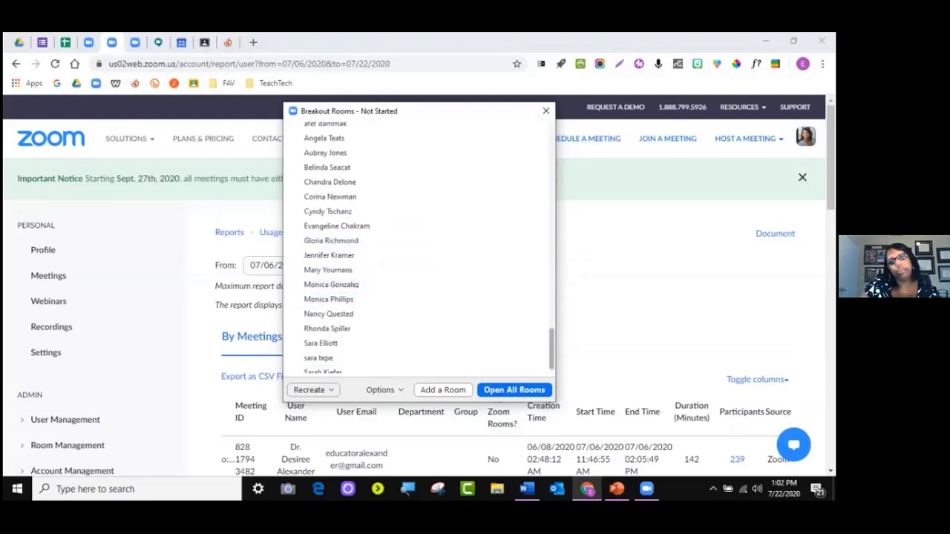
{"action": "left_click", "coordinate": [312, 390]}
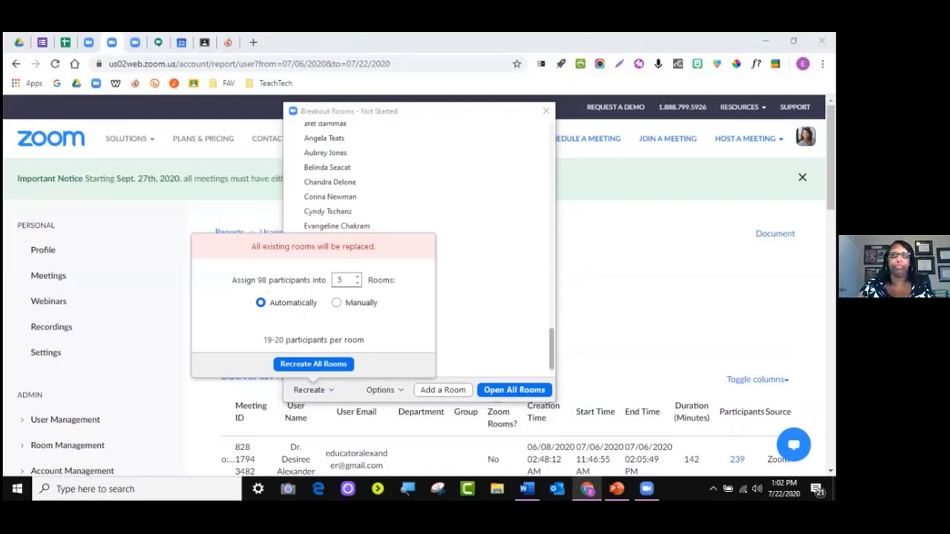
Dismiss the Recreate prompt and show the breakout room Options instead
{"action": "key", "text": "Escape"}
{"action": "left_click", "coordinate": [384, 389]}
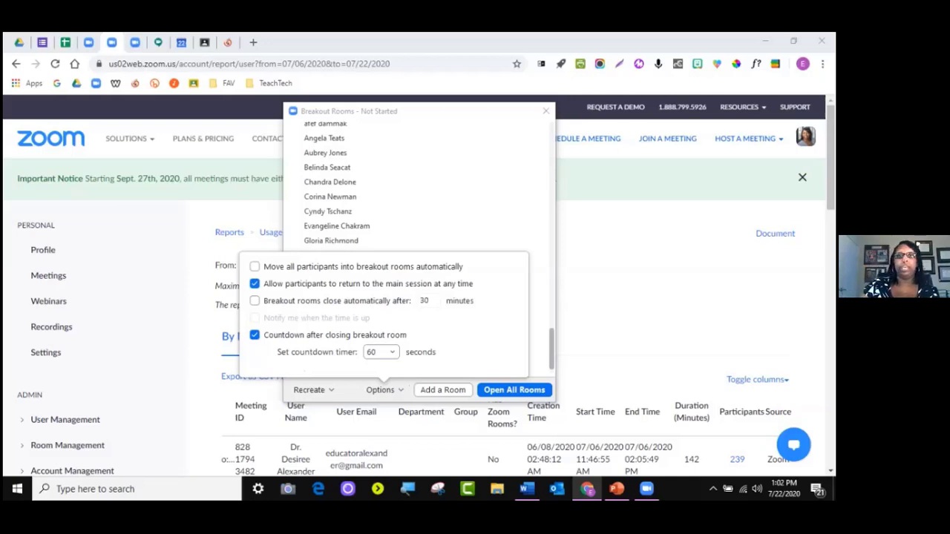
Set the closing countdown timer to 15 seconds, leaving automatic closing unticked
{"action": "left_click", "coordinate": [381, 352]}
{"action": "left_click", "coordinate": [381, 388]}
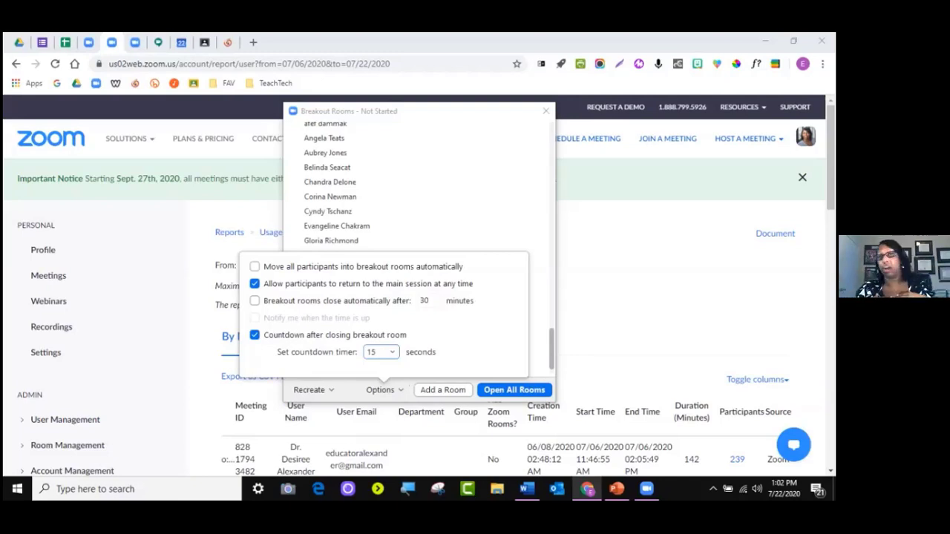
{"action": "scroll", "coordinate": [342, 181], "scroll_direction": "down", "scroll_amount": 1}
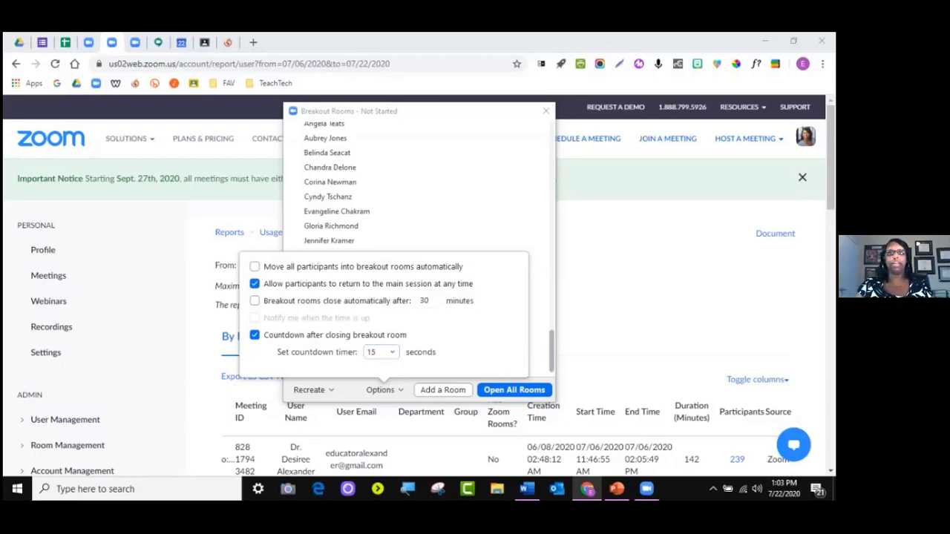
{"action": "left_click", "coordinate": [254, 301]}
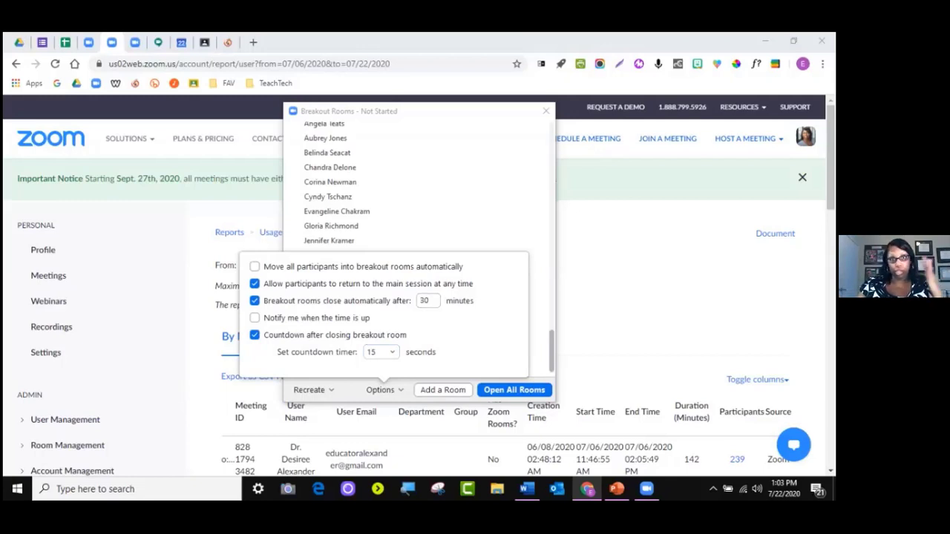
{"action": "left_click", "coordinate": [255, 300]}
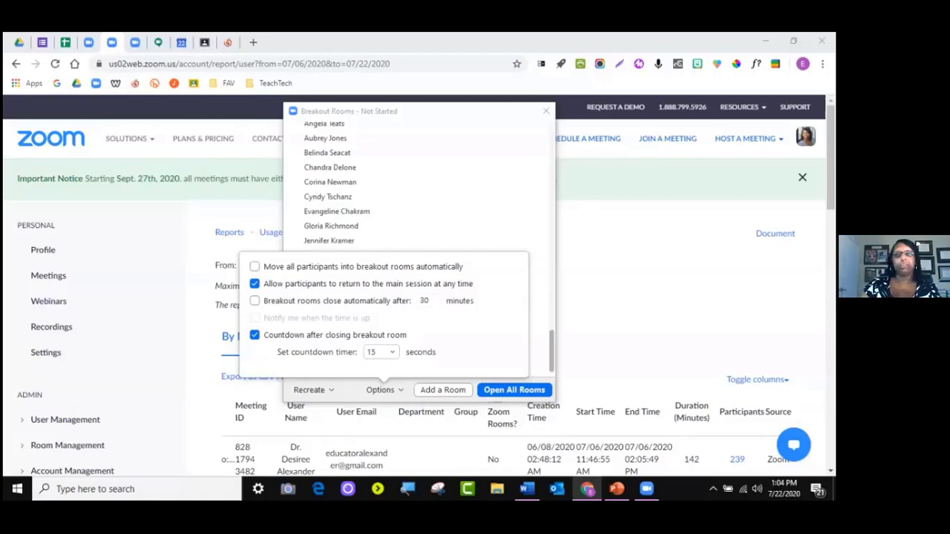
Move a Room 1 participant to Breakout Room 4
{"action": "key", "text": "Escape"}
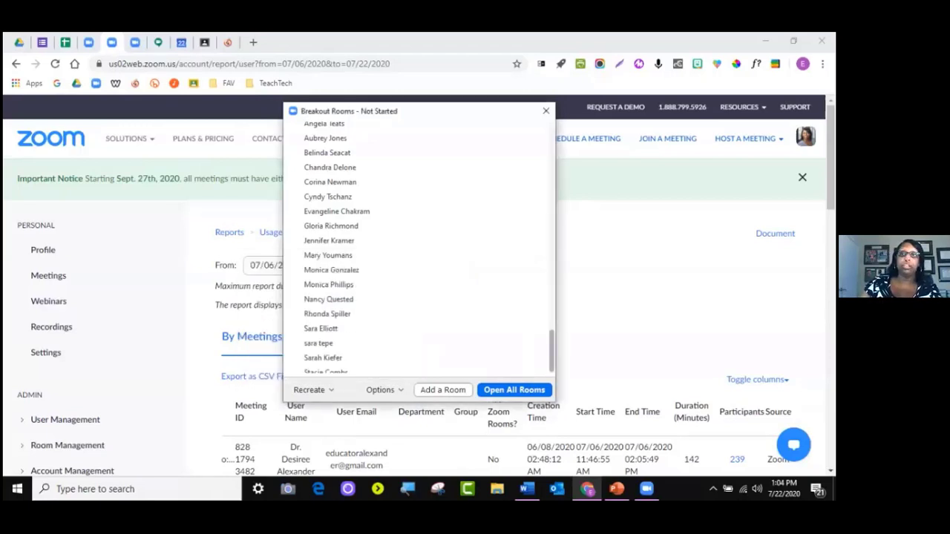
{"action": "scroll", "coordinate": [420, 245], "scroll_direction": "up", "scroll_amount": 10}
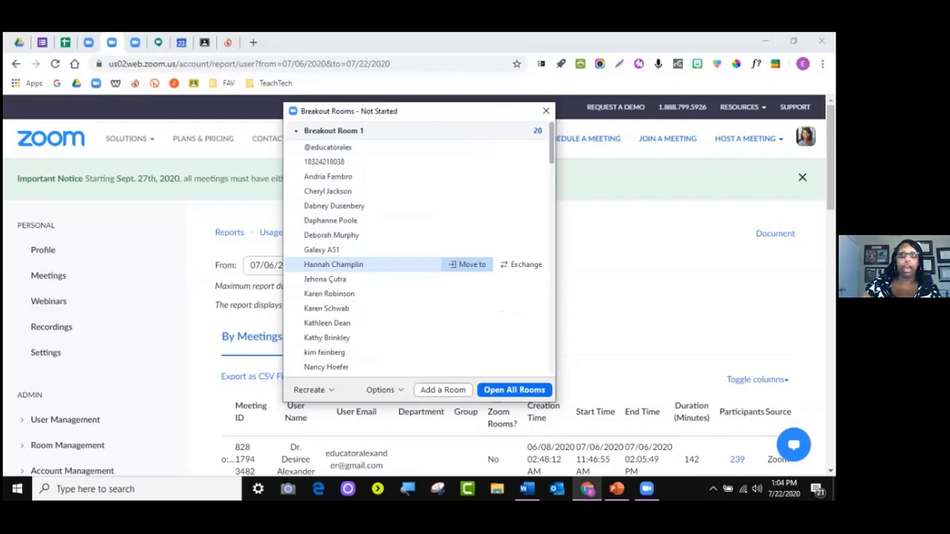
{"action": "left_click", "coordinate": [468, 265]}
{"action": "left_click", "coordinate": [531, 269]}
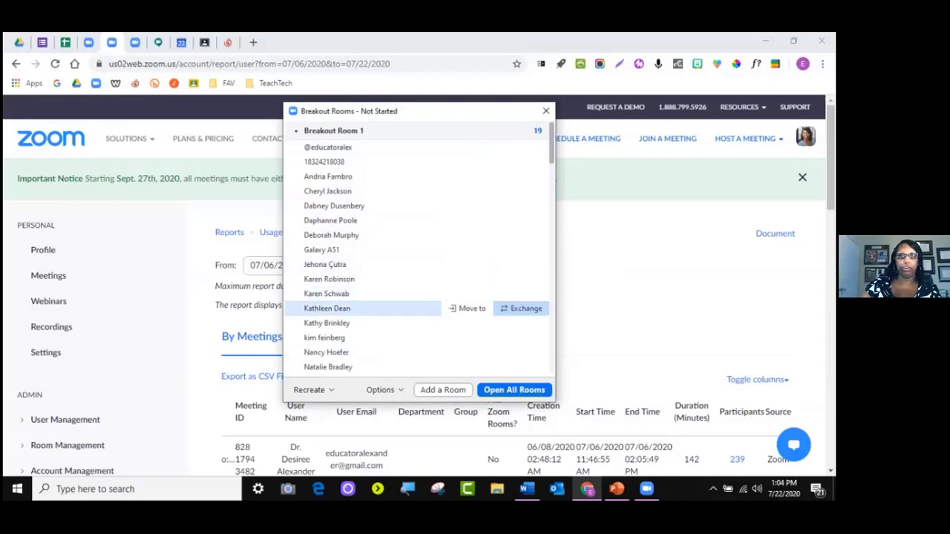
Exchange a Breakout Room 2 participant with a participant from Room 1
{"action": "scroll", "coordinate": [372, 306], "scroll_direction": "down", "scroll_amount": 5}
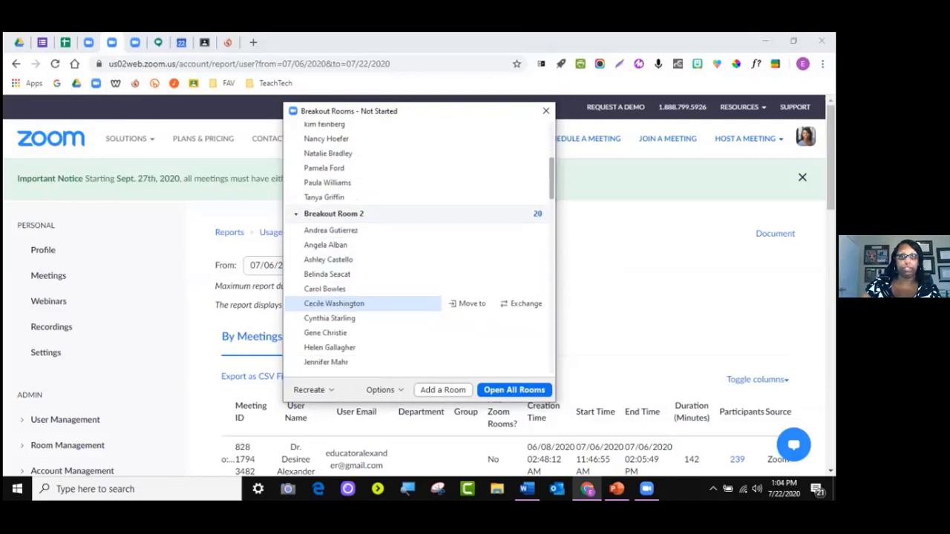
{"action": "scroll", "coordinate": [371, 304], "scroll_direction": "down", "scroll_amount": 1}
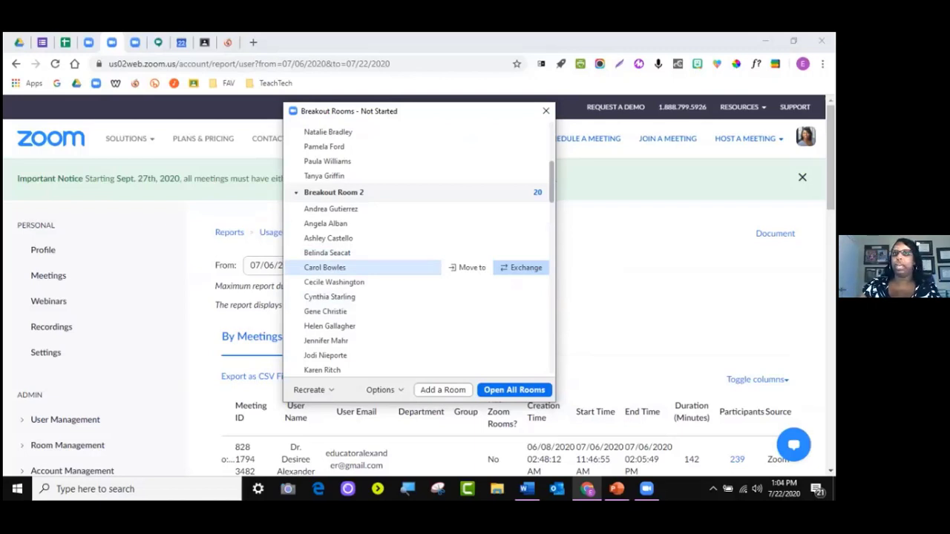
{"action": "left_click", "coordinate": [523, 267]}
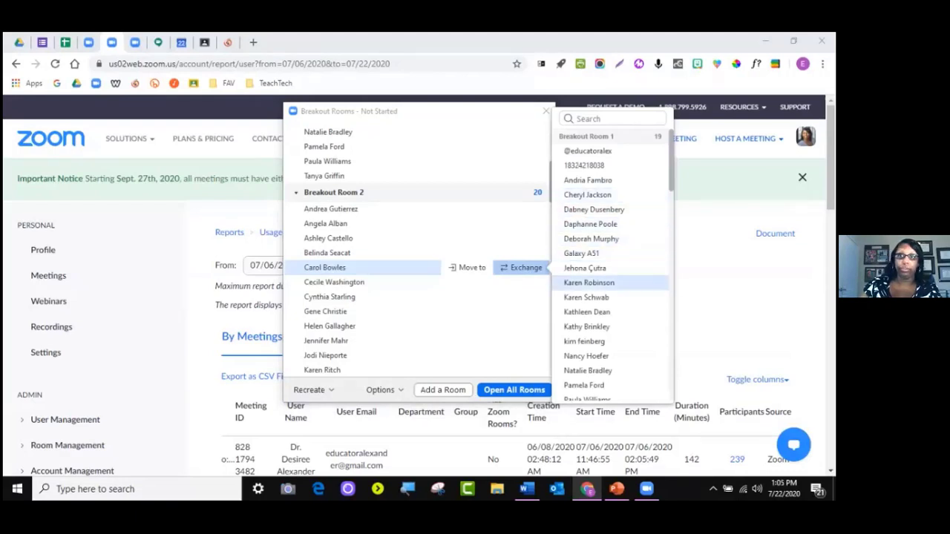
{"action": "scroll", "coordinate": [594, 327], "scroll_direction": "down", "scroll_amount": 2}
{"action": "scroll", "coordinate": [594, 327], "scroll_direction": "down", "scroll_amount": 3}
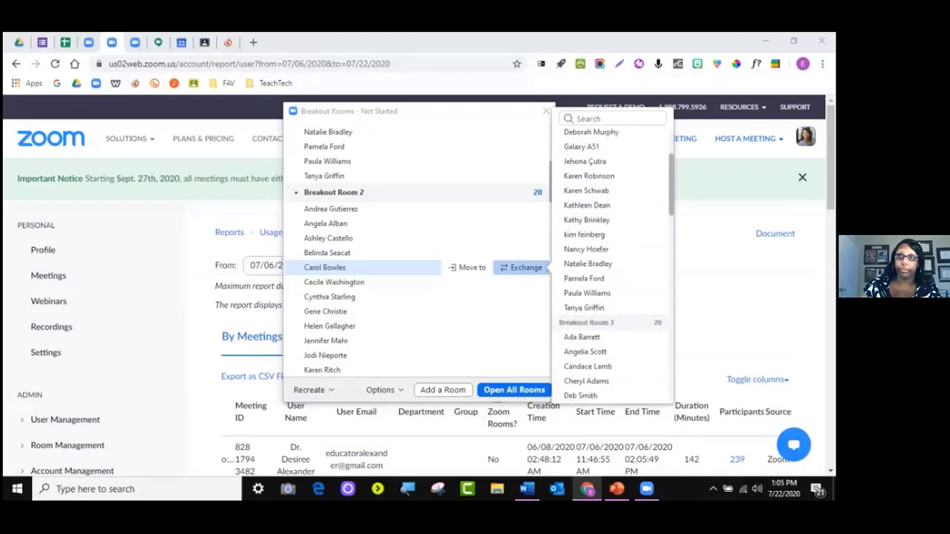
{"action": "scroll", "coordinate": [594, 176], "scroll_direction": "up", "scroll_amount": 2}
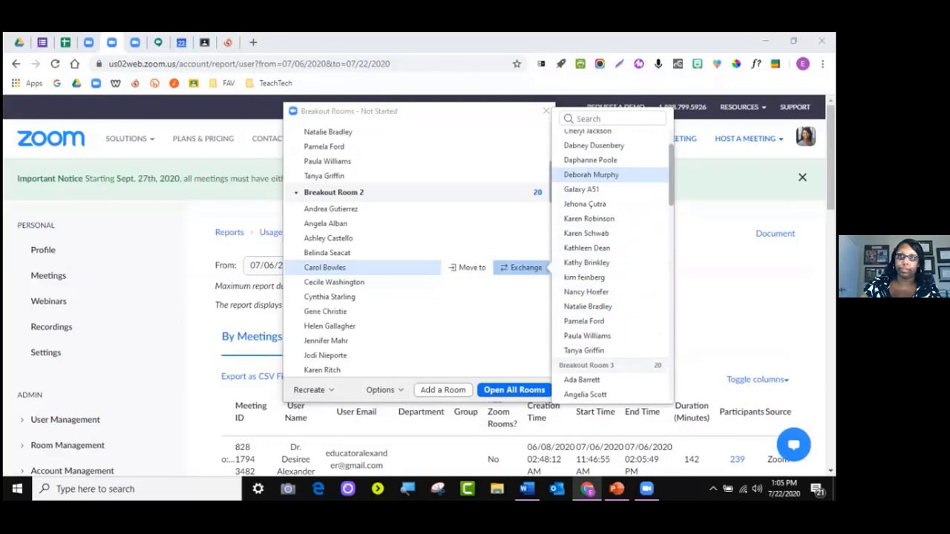
{"action": "scroll", "coordinate": [594, 176], "scroll_direction": "down", "scroll_amount": 2}
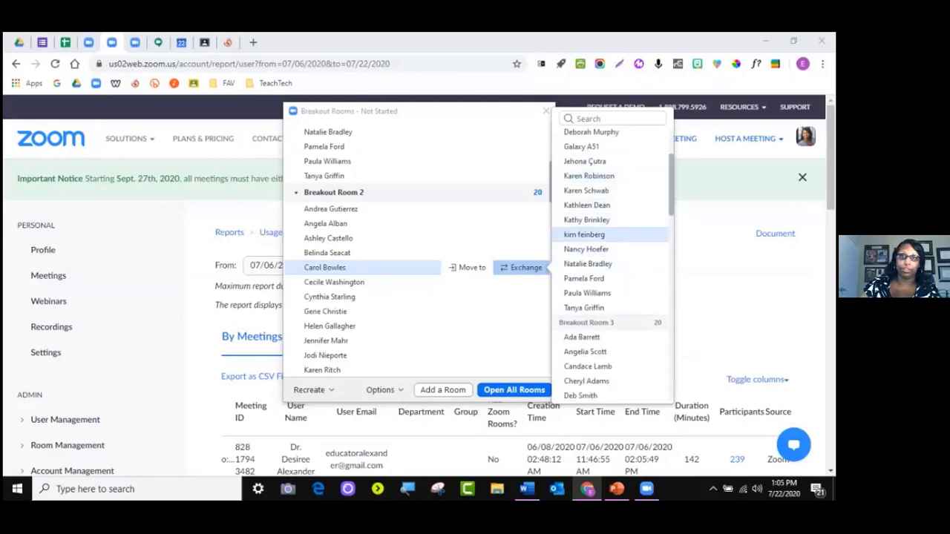
{"action": "left_click", "coordinate": [586, 233]}
{"action": "mouse_move", "coordinate": [468, 282]}
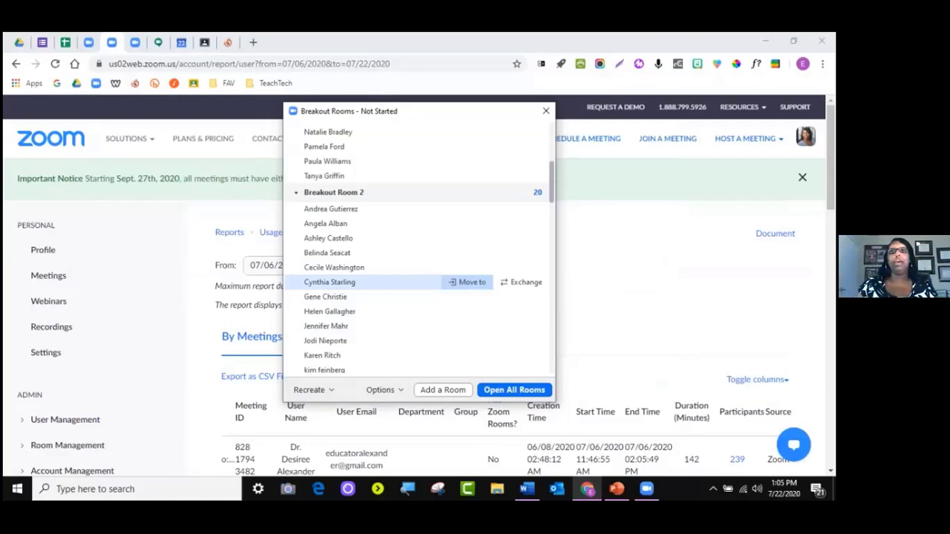
{"action": "scroll", "coordinate": [419, 252], "scroll_direction": "up", "scroll_amount": 3}
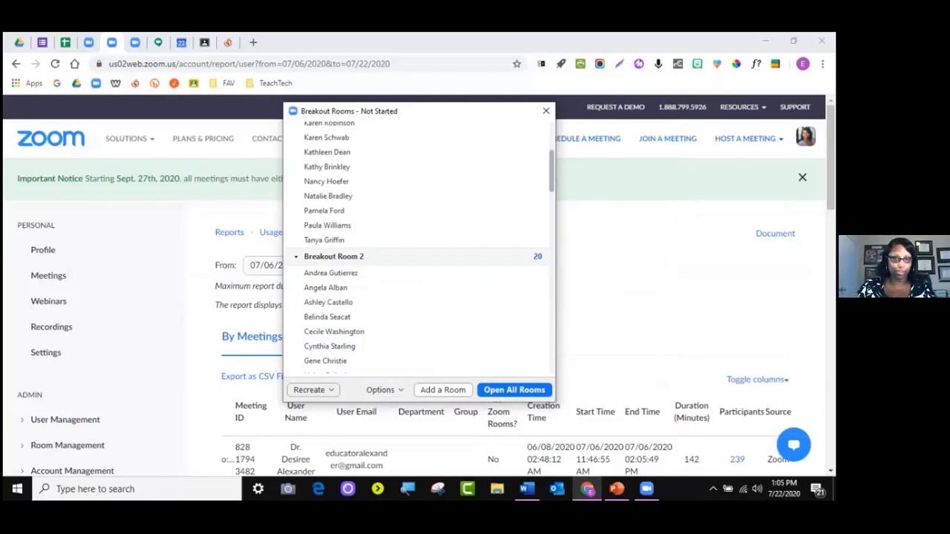
{"action": "left_click", "coordinate": [383, 389]}
{"action": "left_click", "coordinate": [380, 352]}
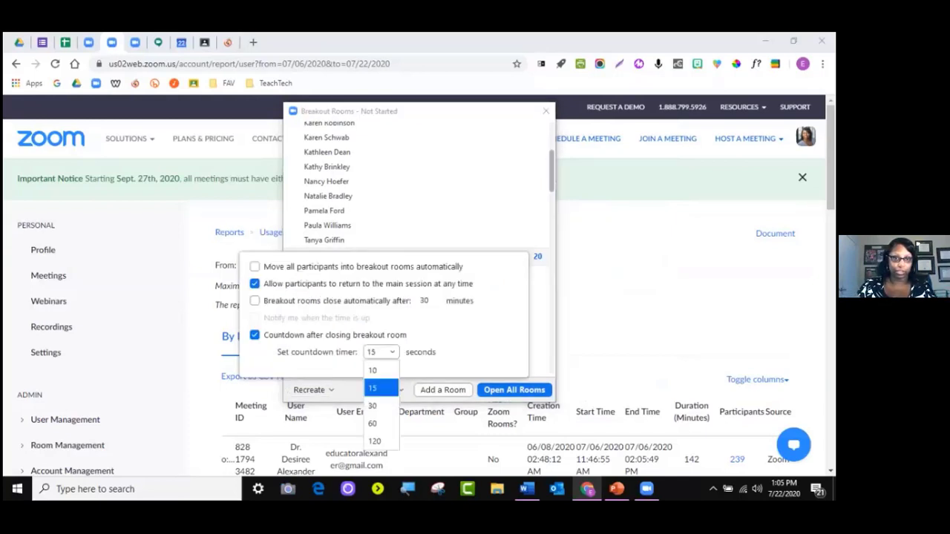
{"action": "left_click", "coordinate": [372, 388]}
{"action": "left_click", "coordinate": [380, 389]}
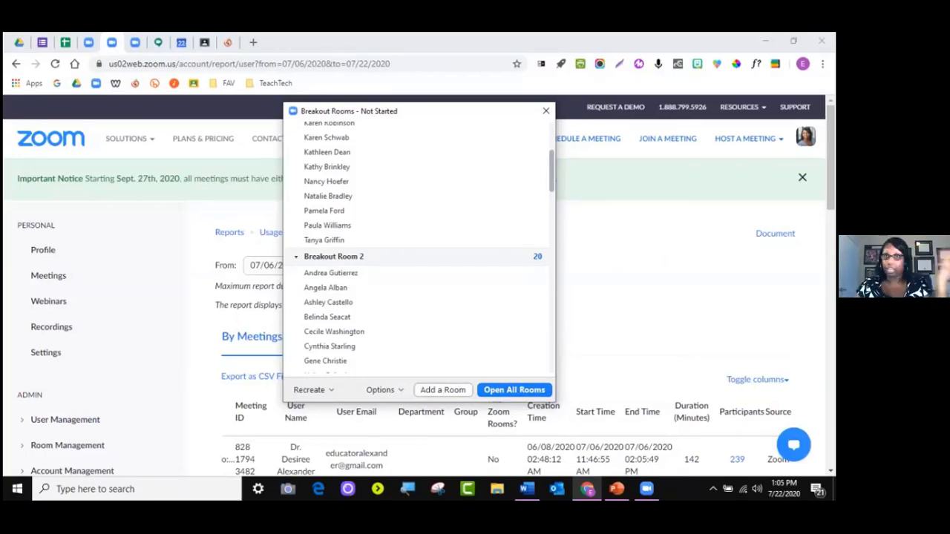
{"action": "left_click", "coordinate": [513, 390]}
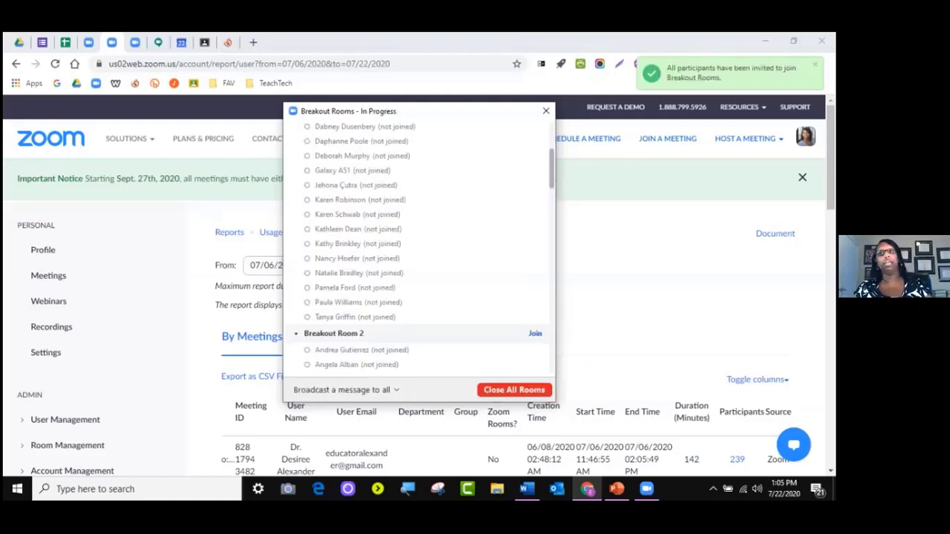
{"action": "mouse_move", "coordinate": [415, 349]}
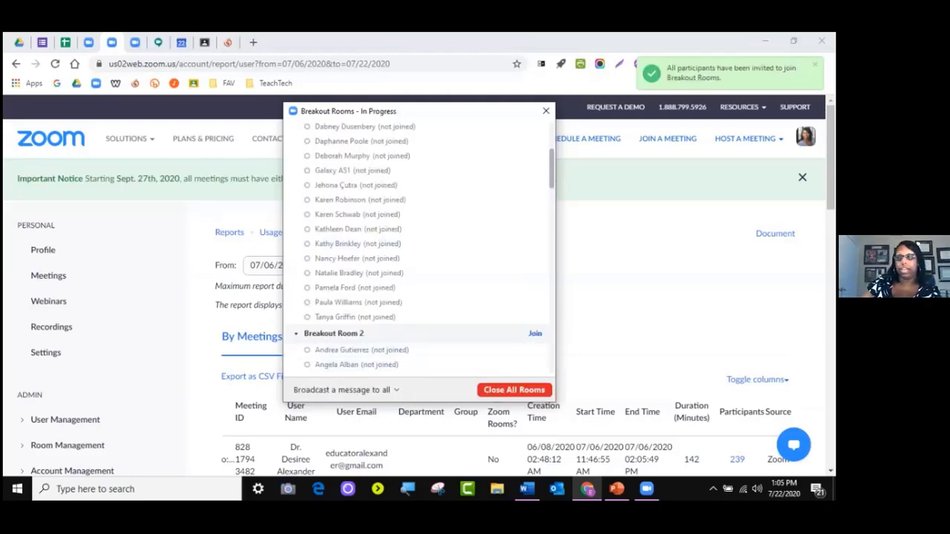
{"action": "scroll", "coordinate": [401, 264], "scroll_direction": "up", "scroll_amount": 2}
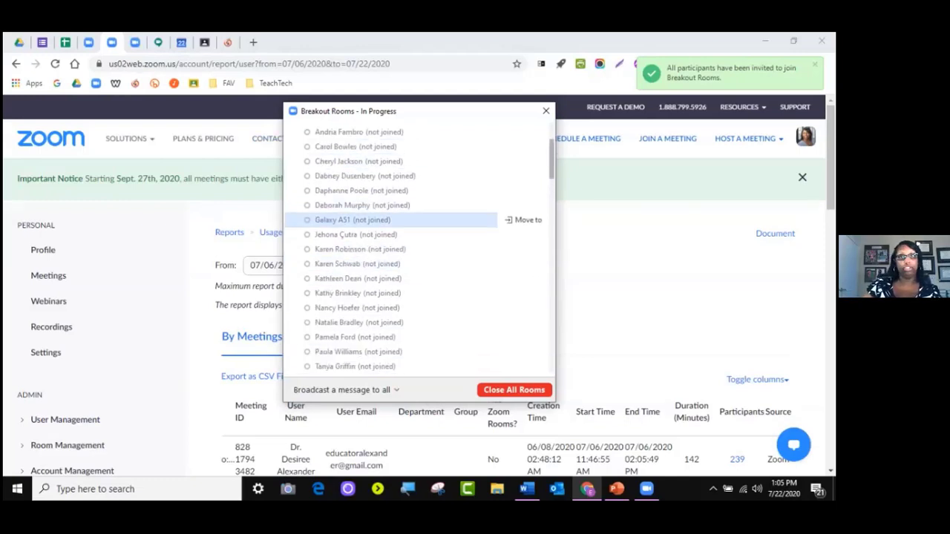
{"action": "scroll", "coordinate": [401, 223], "scroll_direction": "up", "scroll_amount": 2}
{"action": "scroll", "coordinate": [401, 253], "scroll_direction": "up", "scroll_amount": 2}
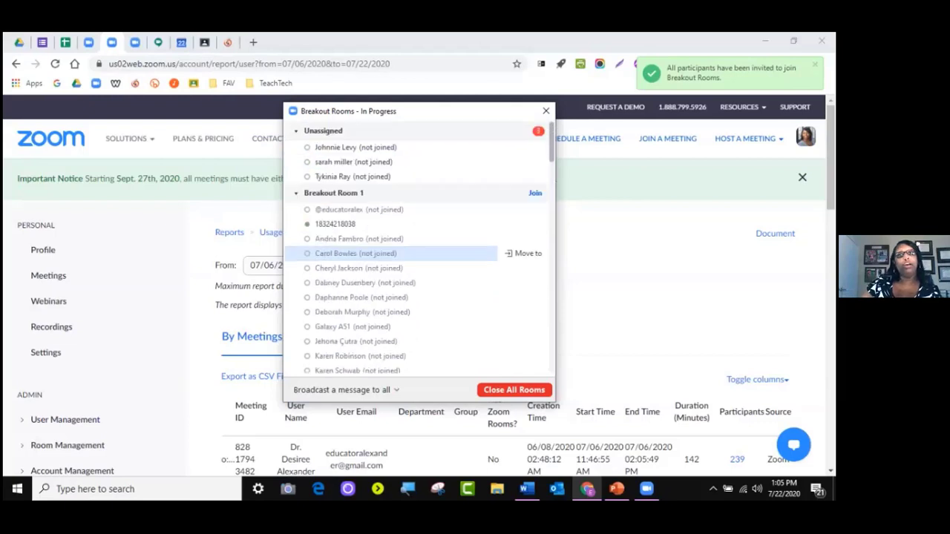
{"action": "scroll", "coordinate": [401, 253], "scroll_direction": "down", "scroll_amount": 8}
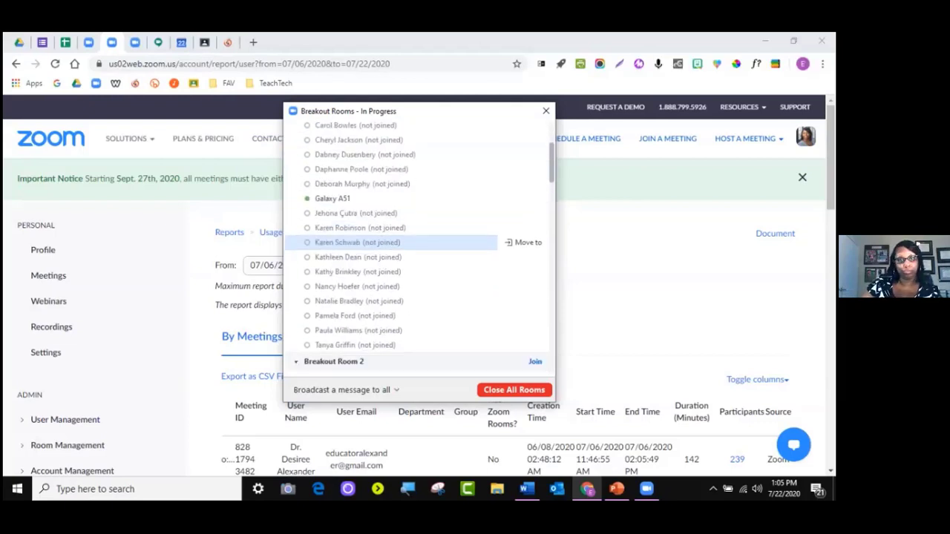
{"action": "scroll", "coordinate": [400, 253], "scroll_direction": "up", "scroll_amount": 8}
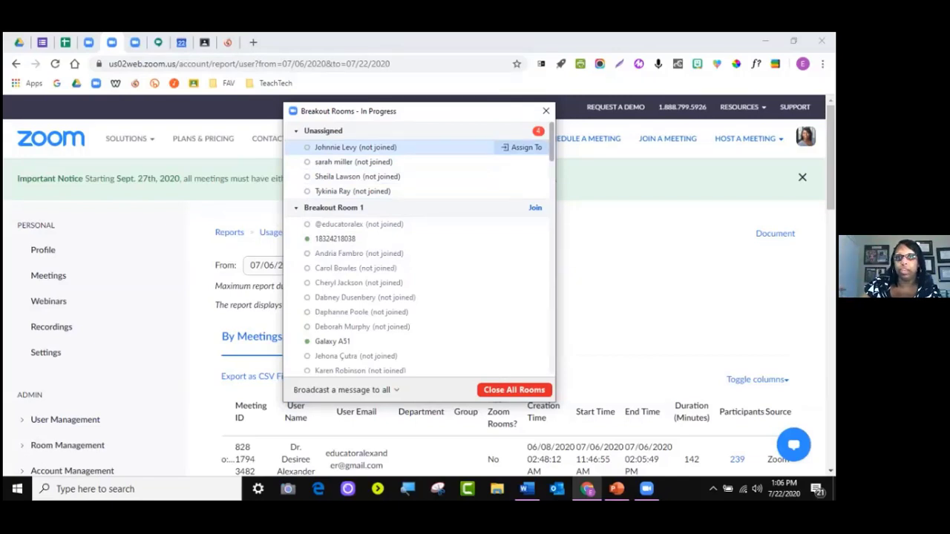
Assign all four unassigned participants to breakout rooms, starting with Breakout Room 1
{"action": "left_click", "coordinate": [526, 146]}
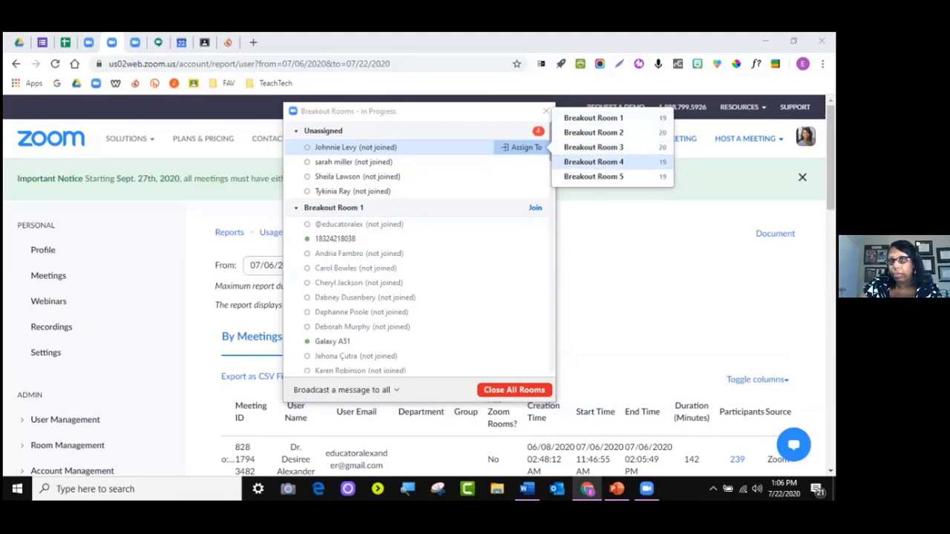
{"action": "left_click", "coordinate": [593, 118]}
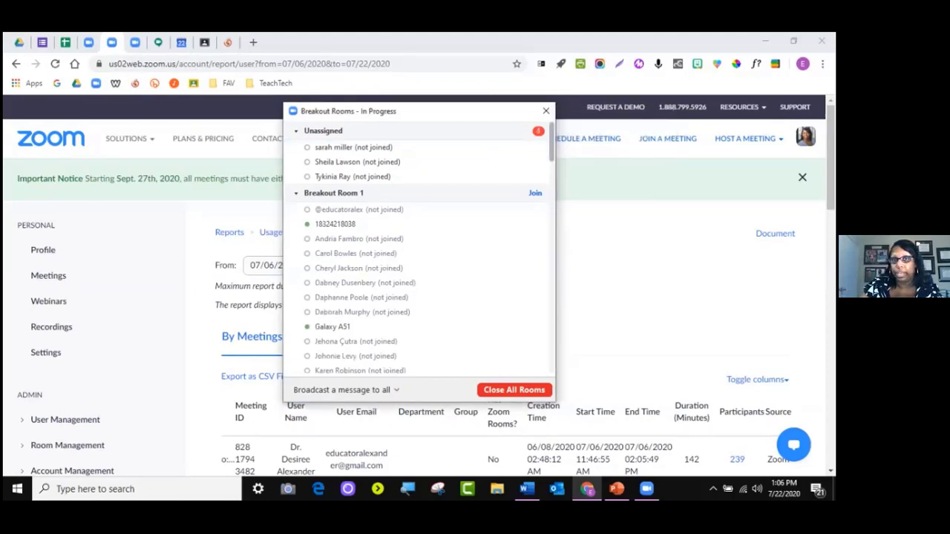
{"action": "left_click", "coordinate": [526, 161]}
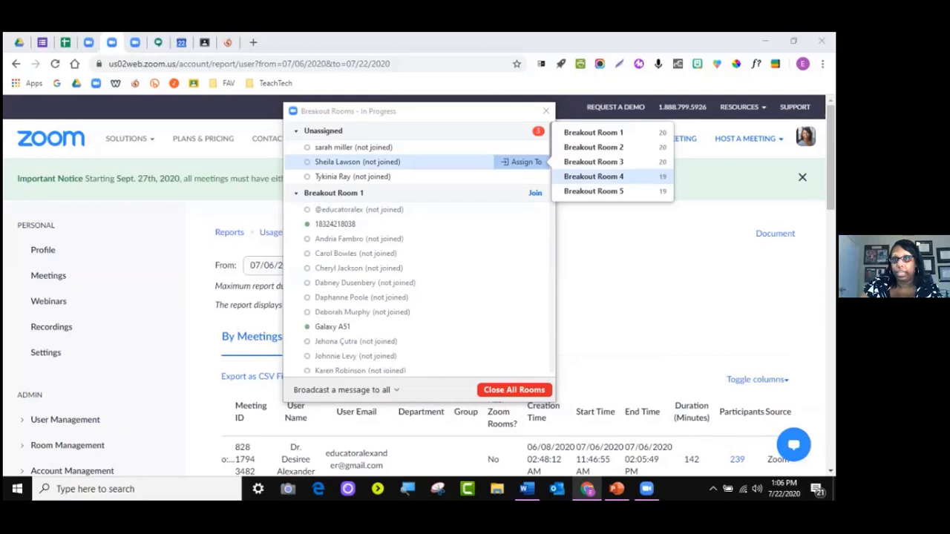
{"action": "left_click", "coordinate": [594, 175]}
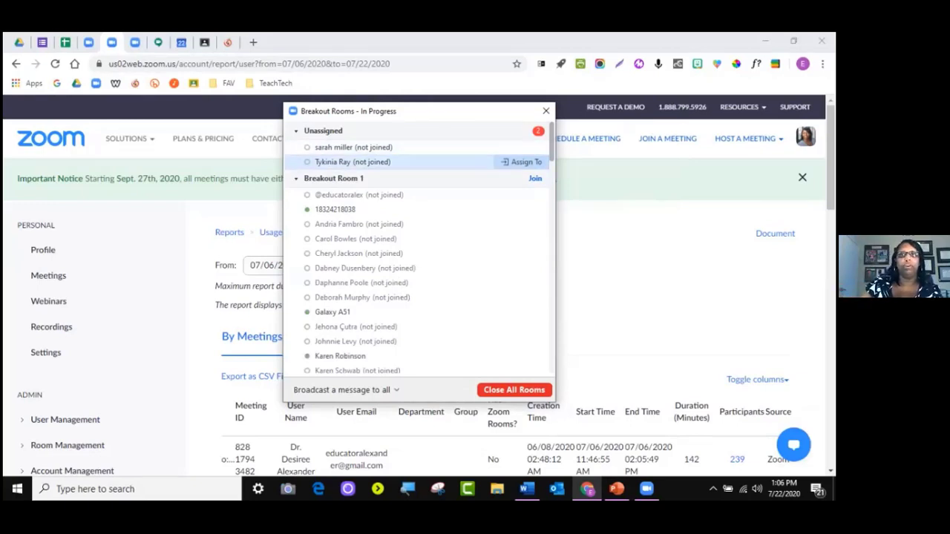
{"action": "left_click", "coordinate": [523, 162]}
{"action": "left_click", "coordinate": [586, 191]}
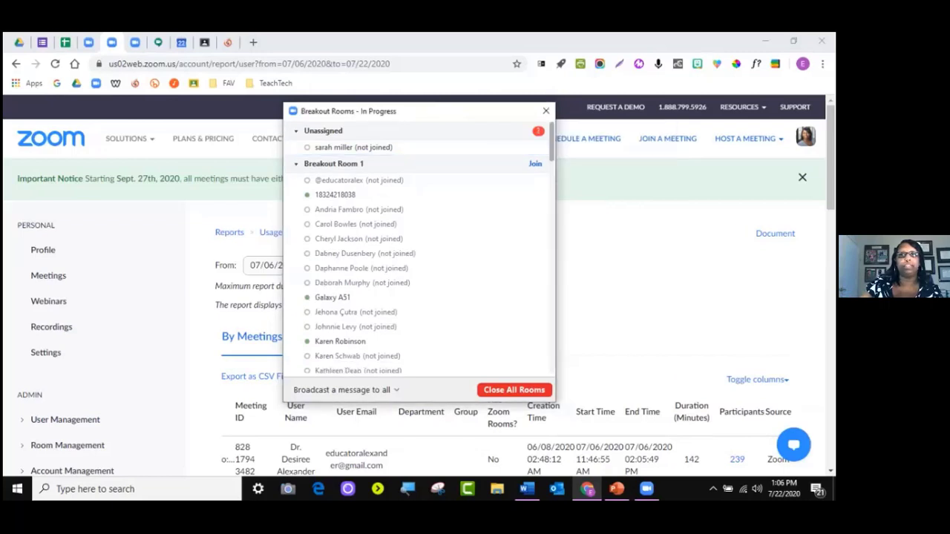
{"action": "left_click", "coordinate": [523, 147]}
{"action": "left_click", "coordinate": [586, 116]}
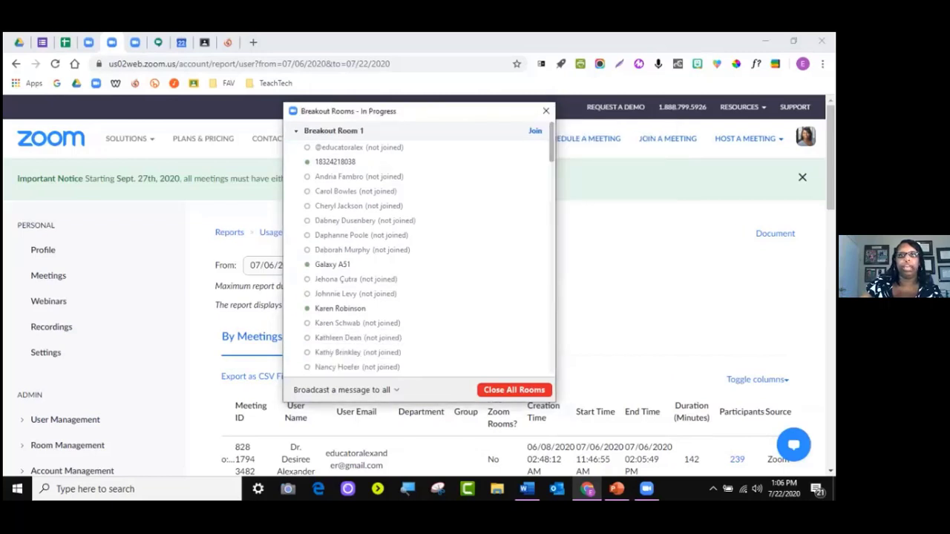
{"action": "mouse_move", "coordinate": [519, 162]}
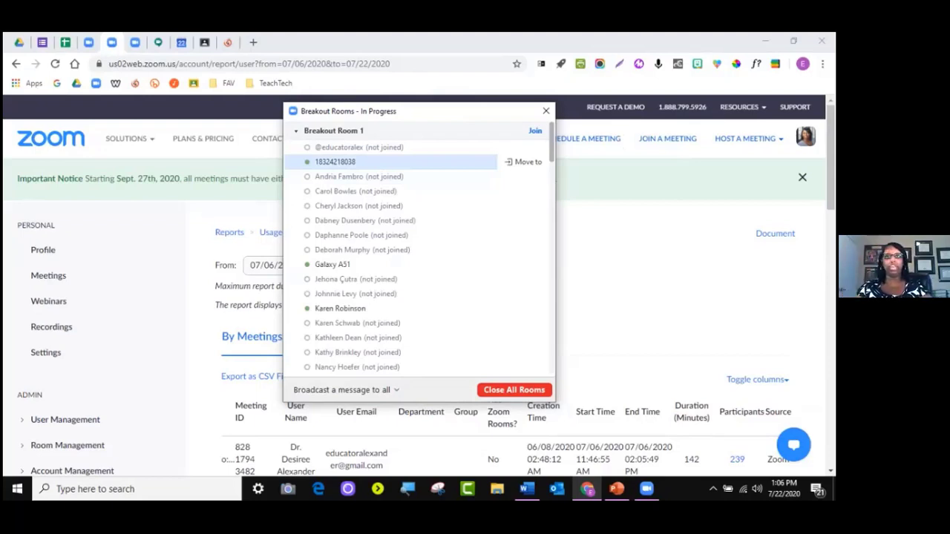
Scroll through the member lists of Breakout Rooms 1 to 3
{"action": "scroll", "coordinate": [401, 191], "scroll_direction": "down", "scroll_amount": 3}
{"action": "scroll", "coordinate": [401, 191], "scroll_direction": "up", "scroll_amount": 3}
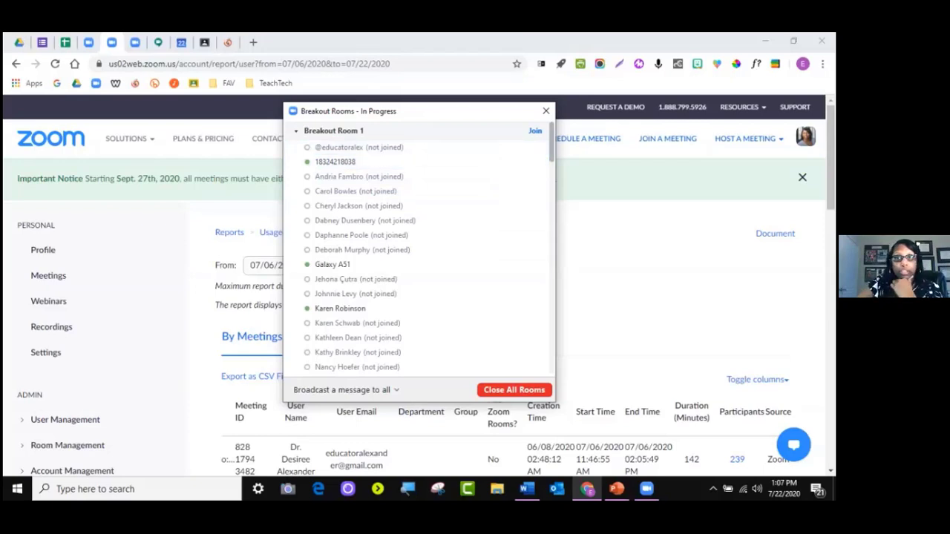
{"action": "scroll", "coordinate": [419, 247], "scroll_direction": "down", "scroll_amount": 10}
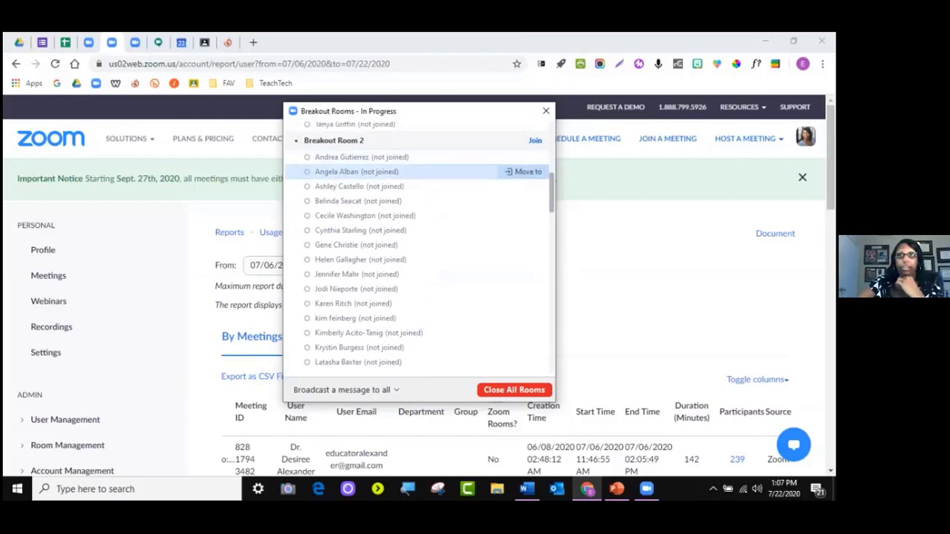
{"action": "scroll", "coordinate": [416, 222], "scroll_direction": "down", "scroll_amount": 5}
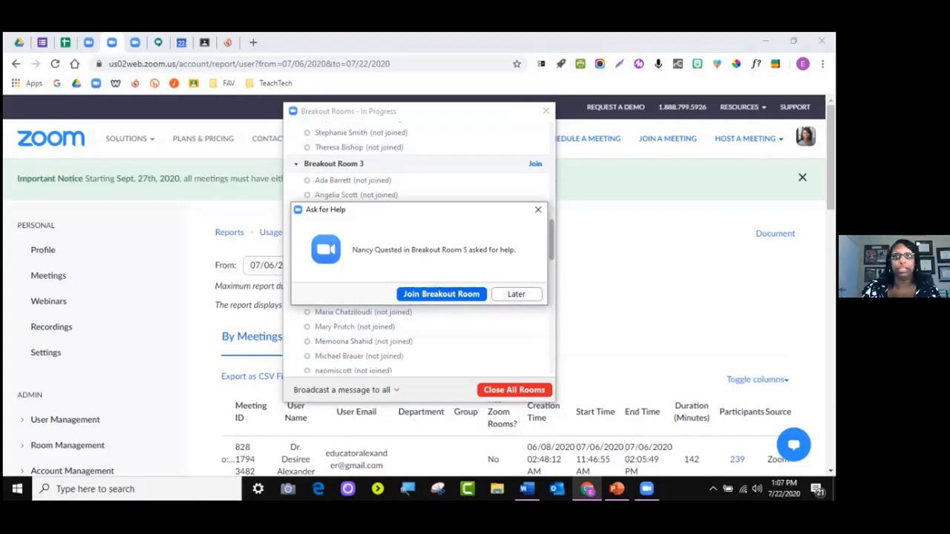
Dismiss Breakout Room 5's help request and move the sharing toolbar to the bottom-left corner
{"action": "left_click", "coordinate": [538, 209]}
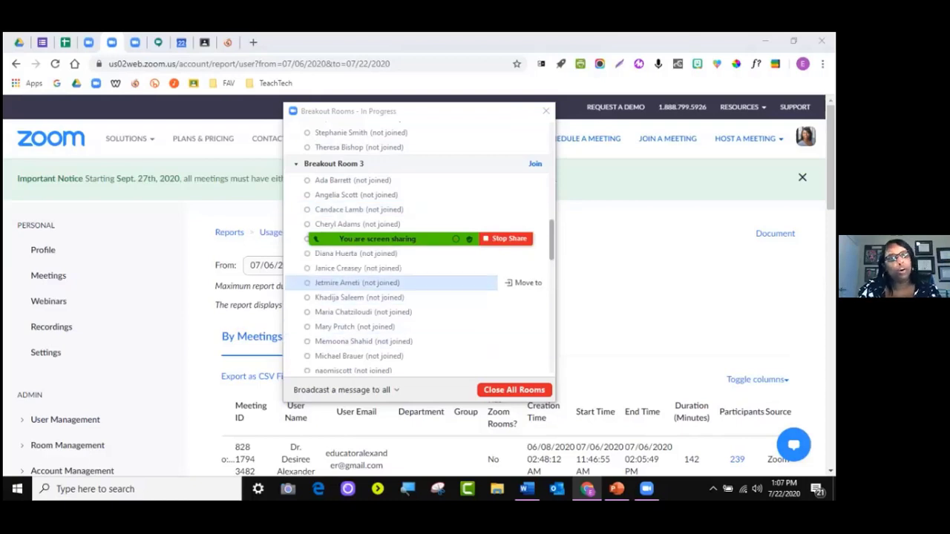
{"action": "left_click_drag", "start_coordinate": [341, 215], "coordinate": [189, 447]}
{"action": "scroll", "coordinate": [416, 304], "scroll_direction": "down", "scroll_amount": 5}
{"action": "scroll", "coordinate": [415, 305], "scroll_direction": "up", "scroll_amount": 6}
{"action": "mouse_move", "coordinate": [416, 305]}
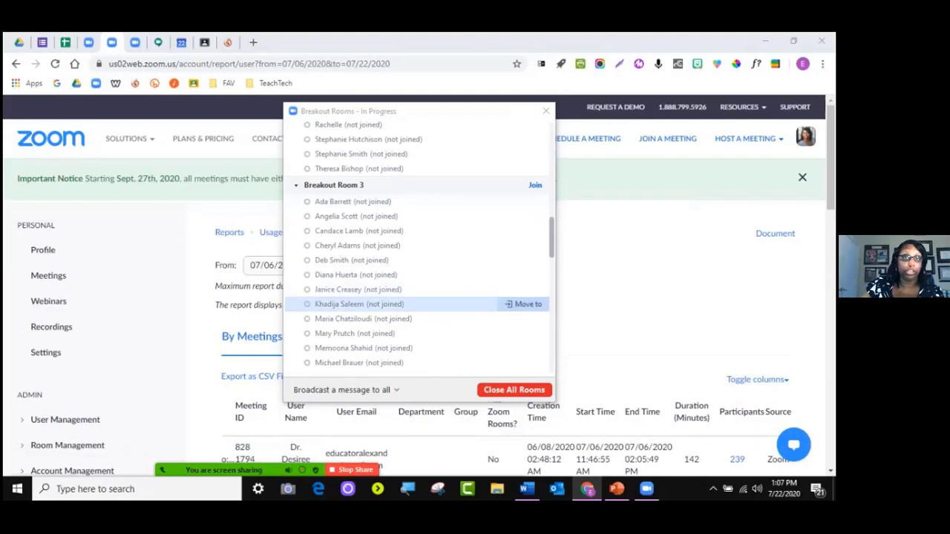
{"action": "scroll", "coordinate": [415, 304], "scroll_direction": "up", "scroll_amount": 4}
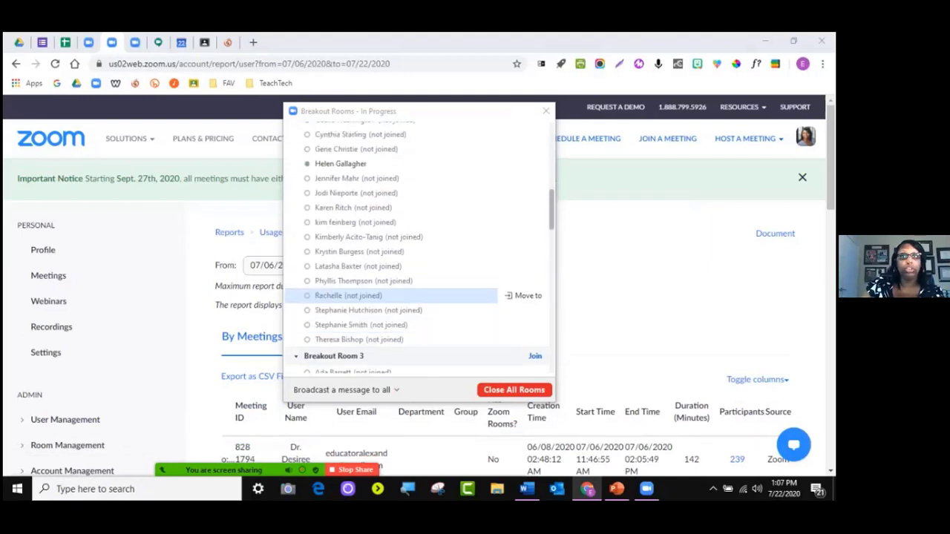
{"action": "mouse_move", "coordinate": [416, 266]}
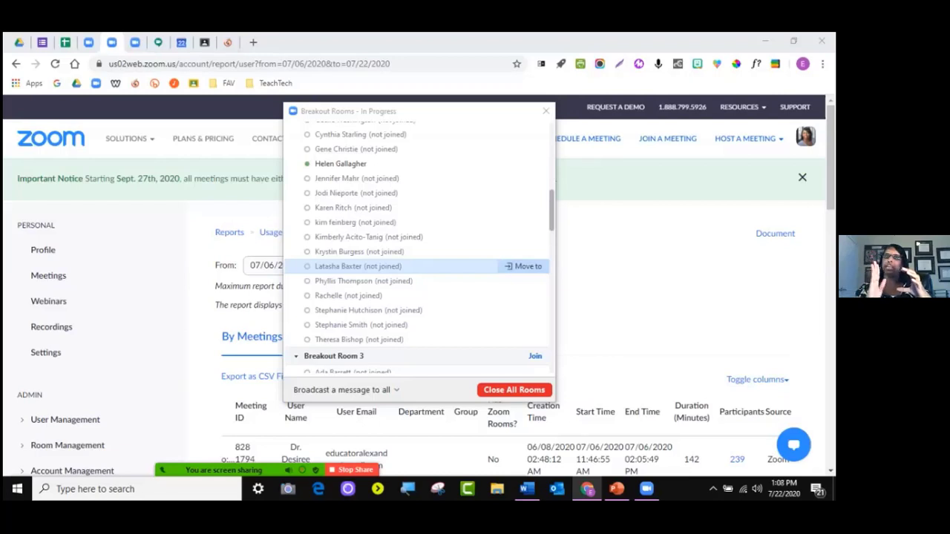
{"action": "key", "text": "alt+s"}
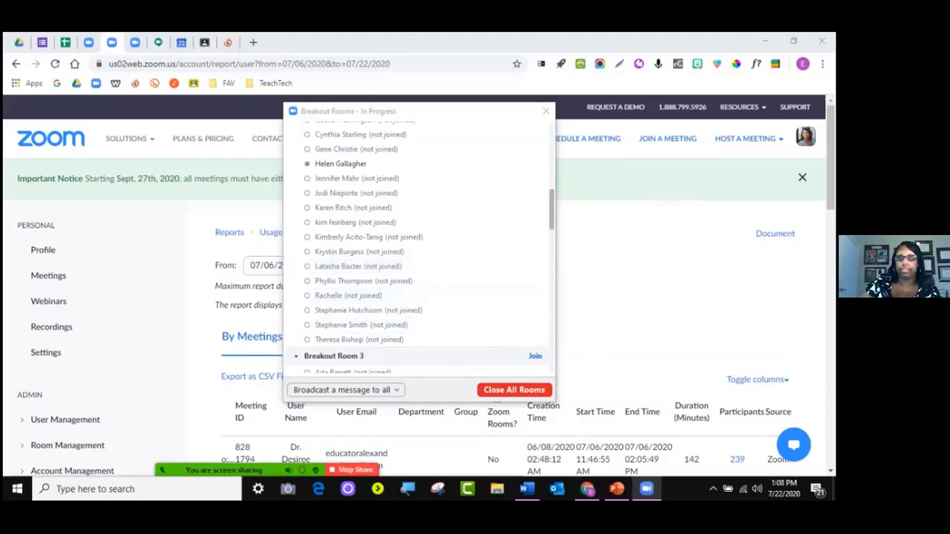
Broadcast 'Click the leave button at the bottom of the screen.' to every breakout room
{"action": "left_click", "coordinate": [341, 390]}
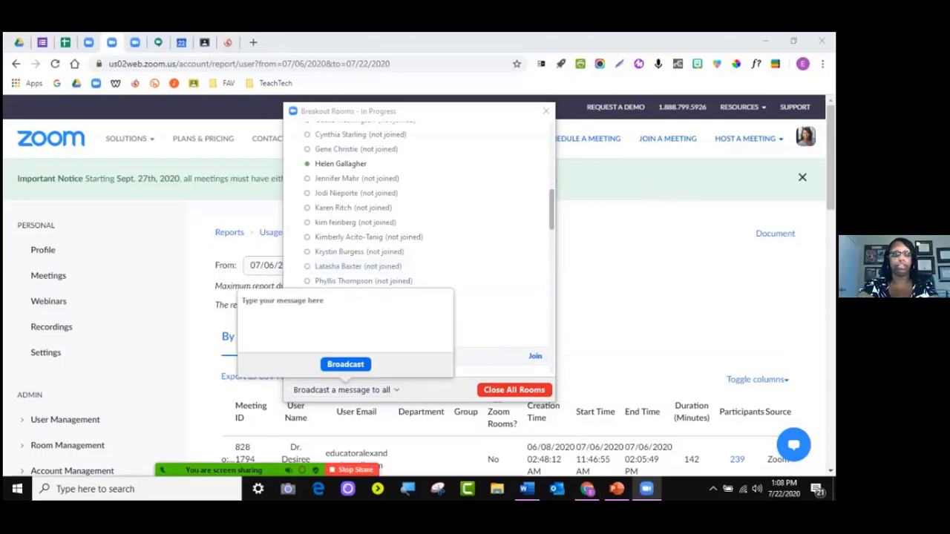
{"action": "type", "text": "Click the leave bit"}
{"action": "key", "text": "BackSpace"}
{"action": "key", "text": "BackSpace"}
{"action": "type", "text": "utton in the"}
{"action": "key", "text": "BackSpace"}
{"action": "key", "text": "BackSpace"}
{"action": "key", "text": "BackSpace"}
{"action": "key", "text": "BackSpace"}
{"action": "key", "text": "BackSpace"}
{"action": "key", "text": "BackSpace"}
{"action": "key", "text": "BackSpace"}
{"action": "type", "text": "at the bottom of the screen"}
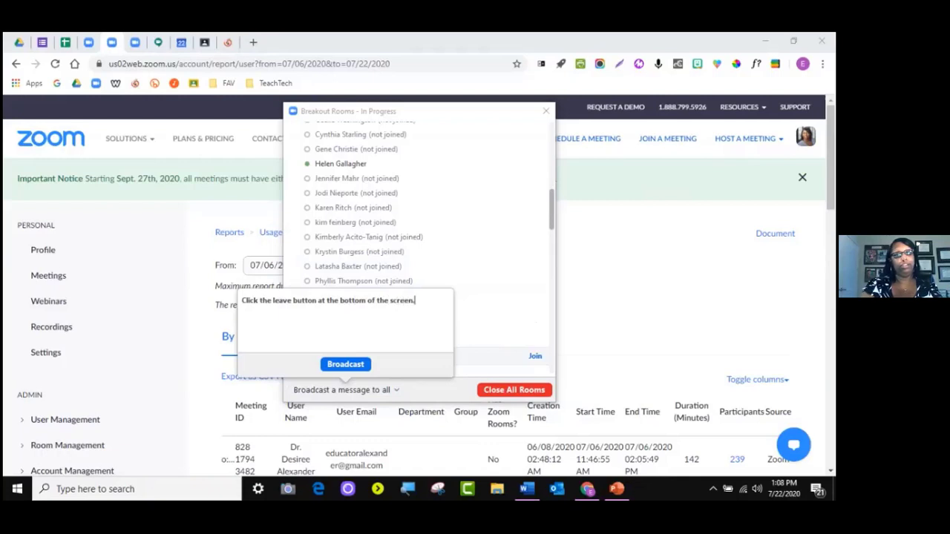
{"action": "type", "text": "."}
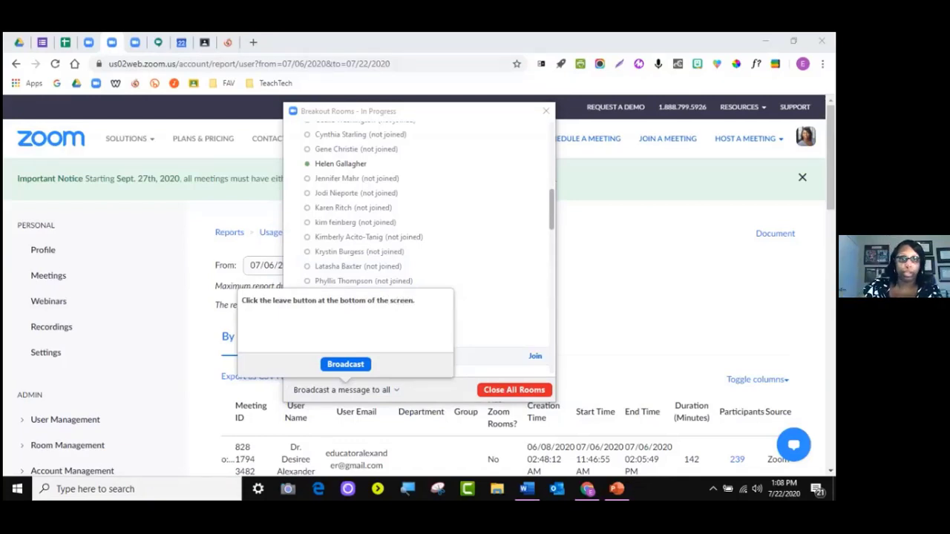
{"action": "left_click", "coordinate": [345, 364]}
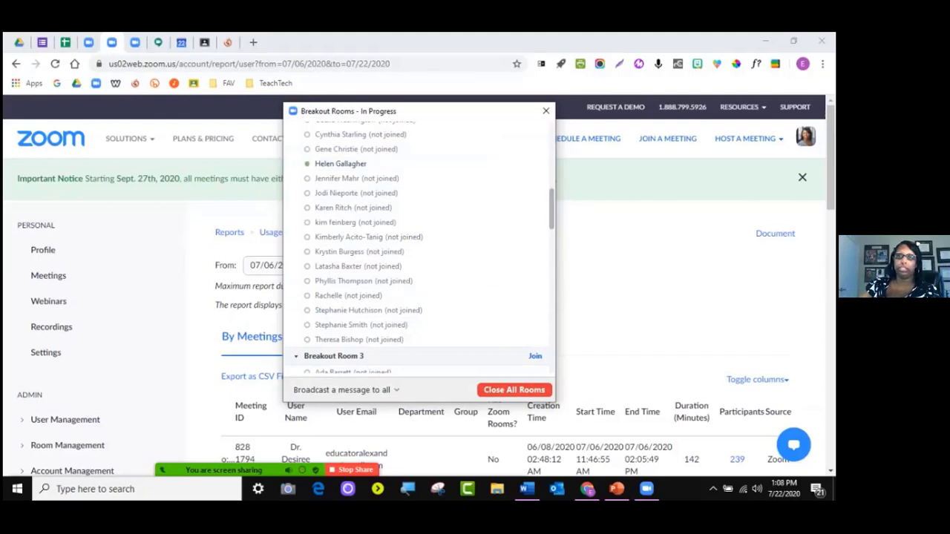
Close all breakout rooms and begin recreating them with automatic assignment
{"action": "left_click", "coordinate": [513, 389]}
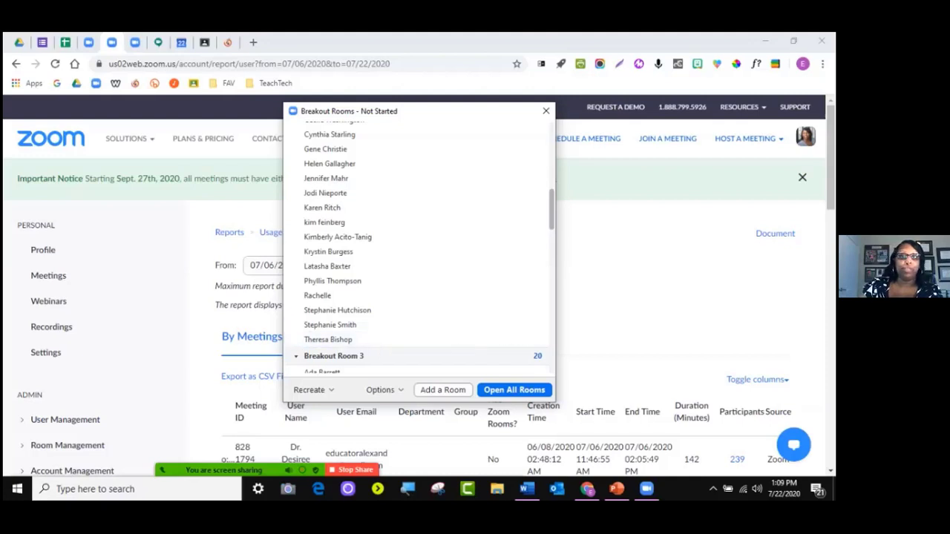
{"action": "left_click", "coordinate": [313, 389]}
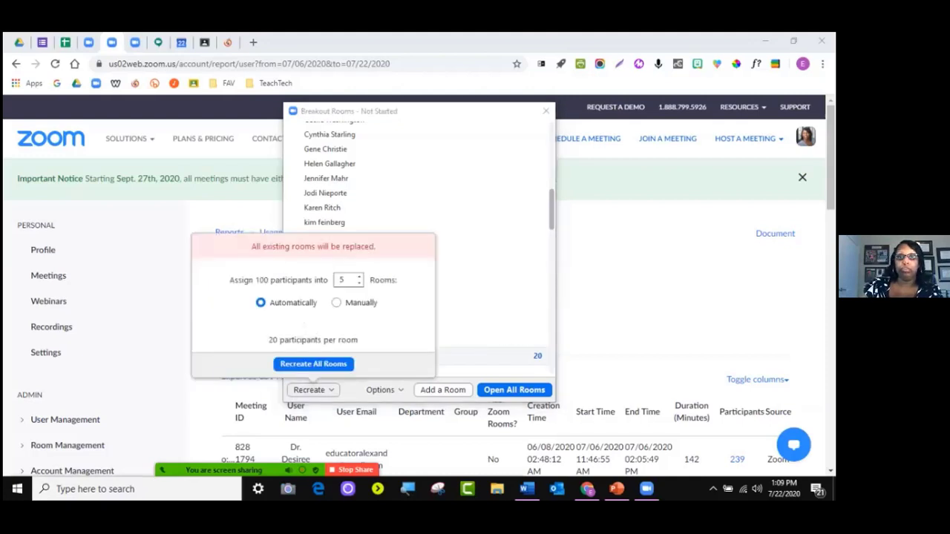
{"action": "left_click", "coordinate": [313, 364]}
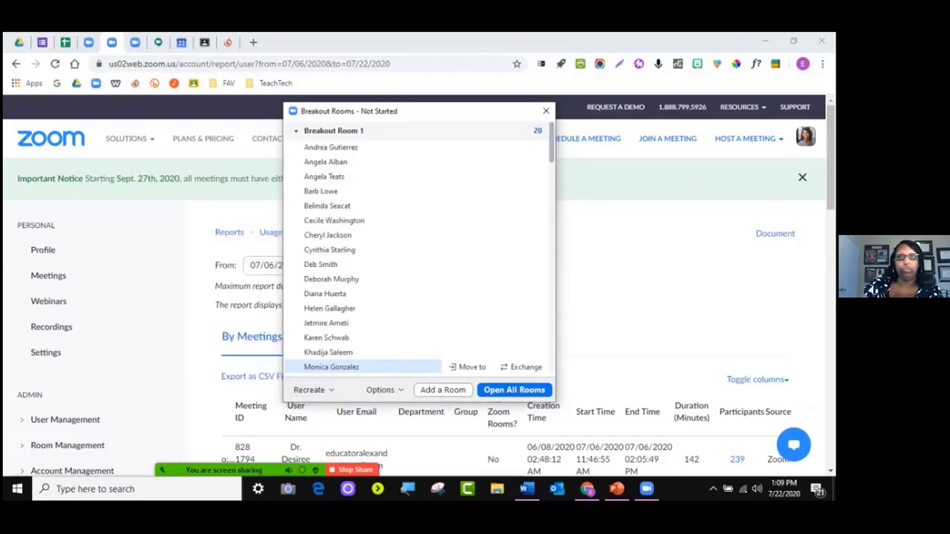
{"action": "scroll", "coordinate": [371, 279], "scroll_direction": "down", "scroll_amount": 5}
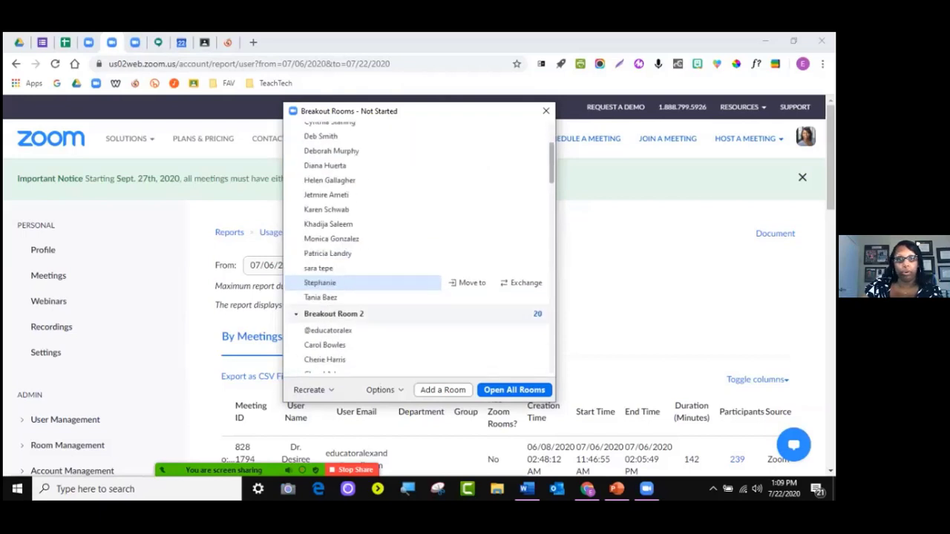
Recreate the breakout rooms automatically as 10 rooms
{"action": "left_click", "coordinate": [313, 389]}
{"action": "left_click", "coordinate": [359, 276]}
{"action": "left_click", "coordinate": [359, 276]}
{"action": "left_click", "coordinate": [314, 363]}
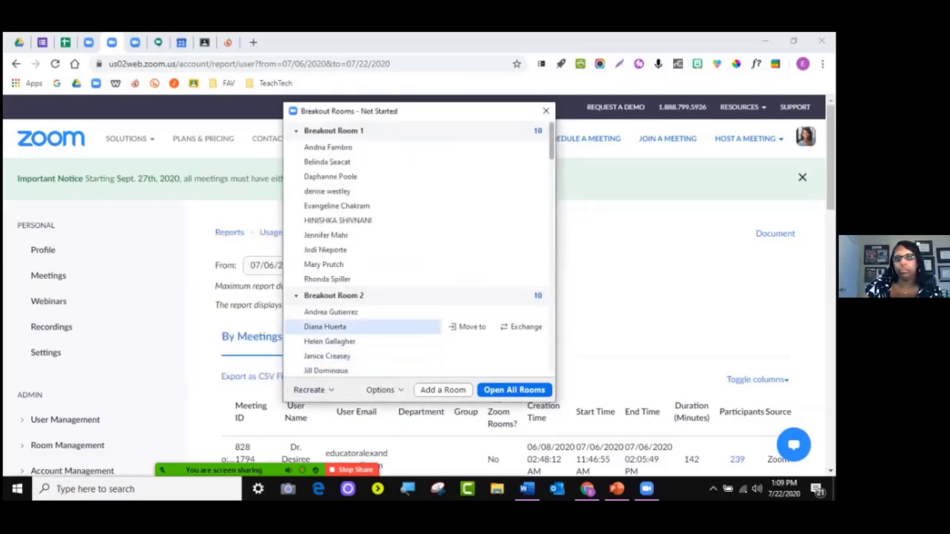
{"action": "scroll", "coordinate": [371, 319], "scroll_direction": "down", "scroll_amount": 10}
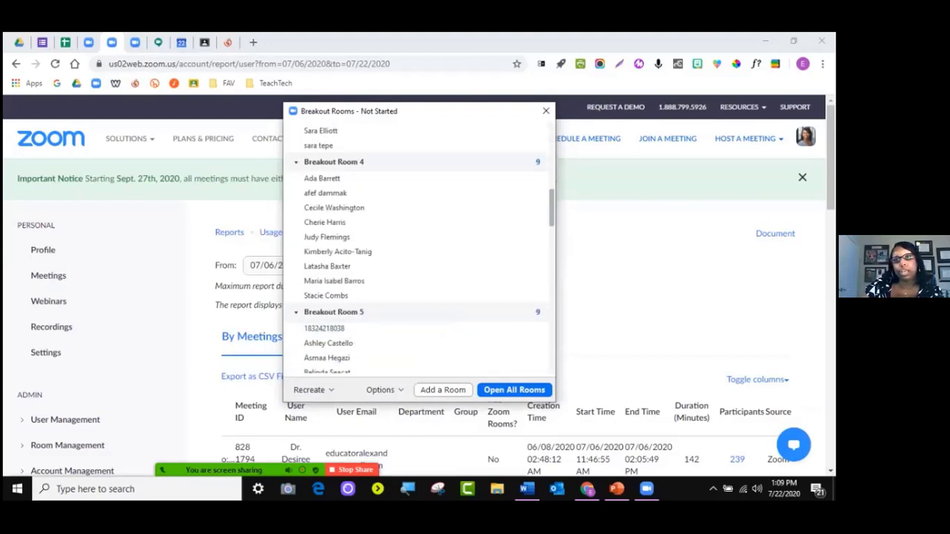